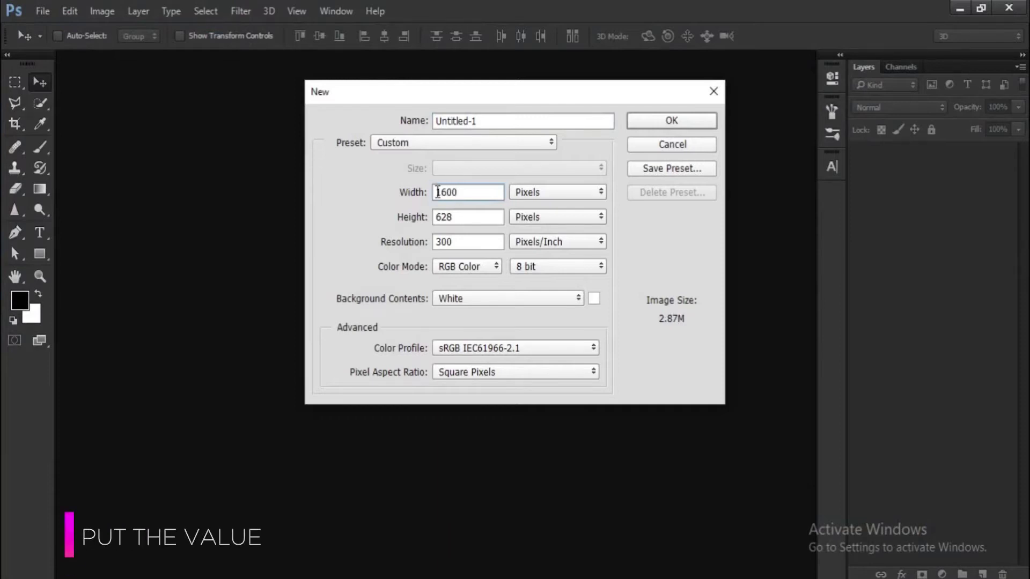
# Step: Create a new white RGB document 1600 pixels wide and 628 pixels high at 300 pixels/inch
pyautogui.write('00')
pyautogui.click(647, 126)
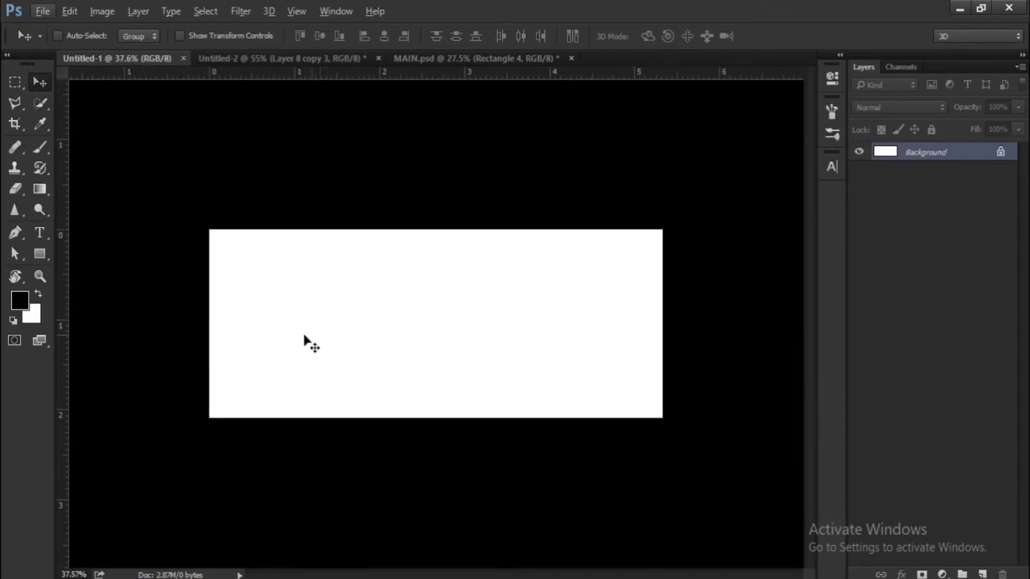
# Step: Draw a rectangle about 1176 × 645 px over the left part of the canvas and fill it with #9c0ae8
pyautogui.click(44, 256)
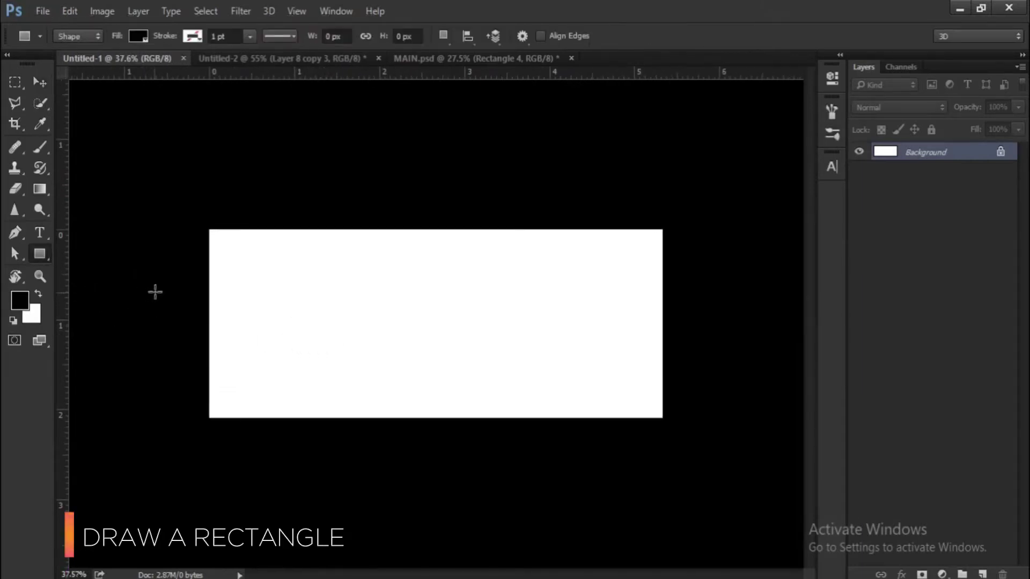
pyautogui.moveTo(196, 226); pyautogui.dragTo(529, 419)
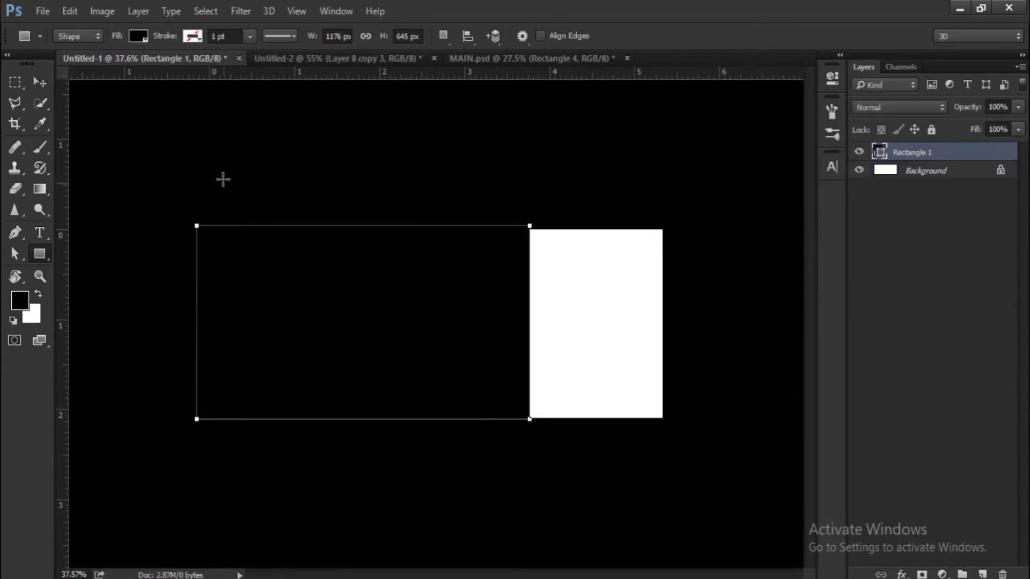
pyautogui.click(138, 36)
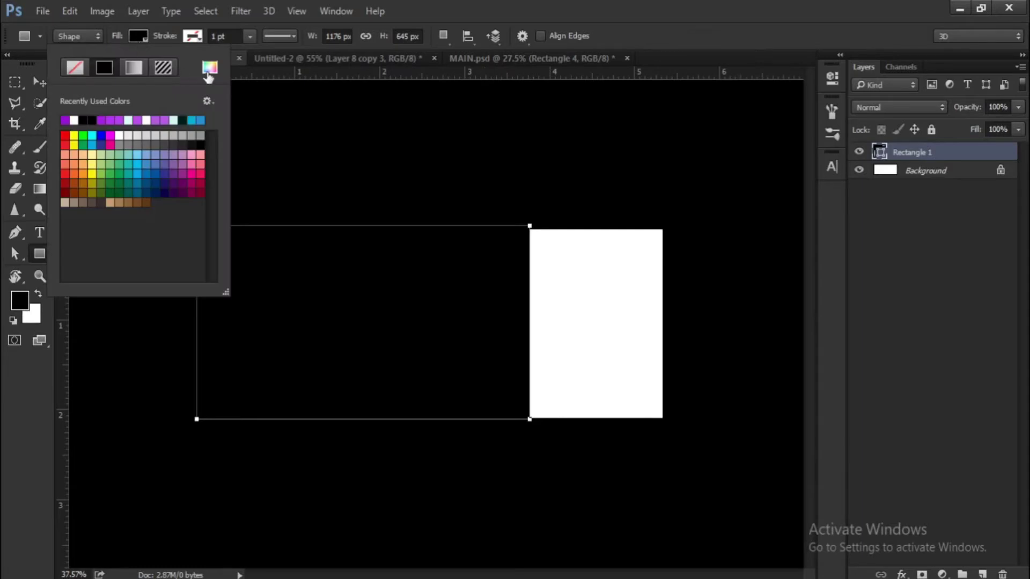
pyautogui.click(209, 67)
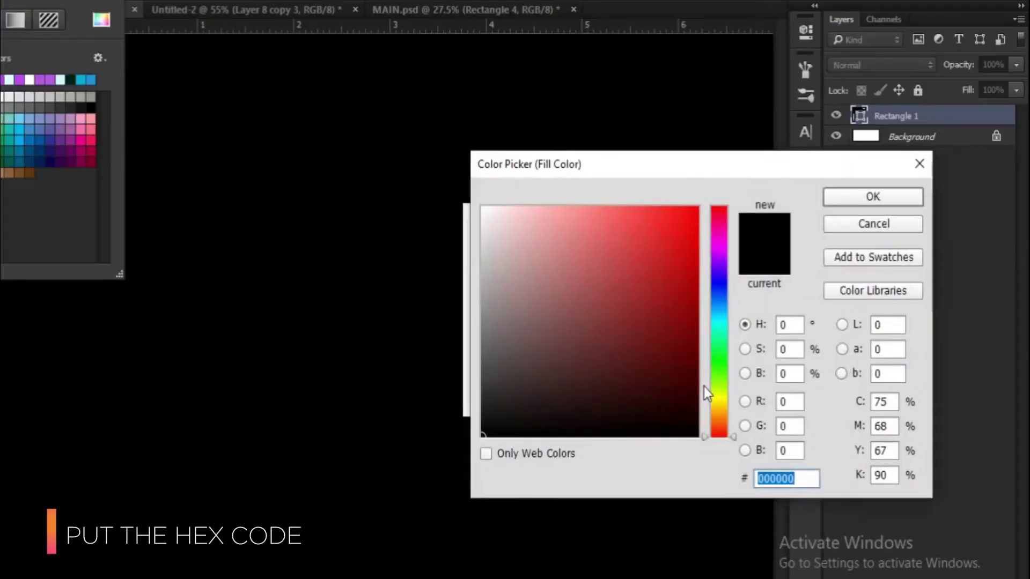
pyautogui.write('9')
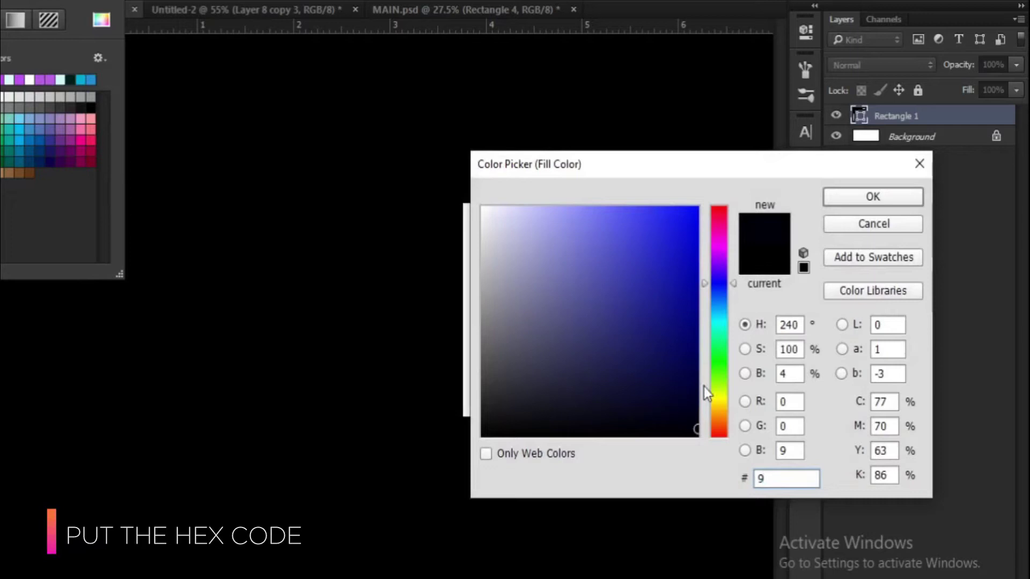
pyautogui.write('c')
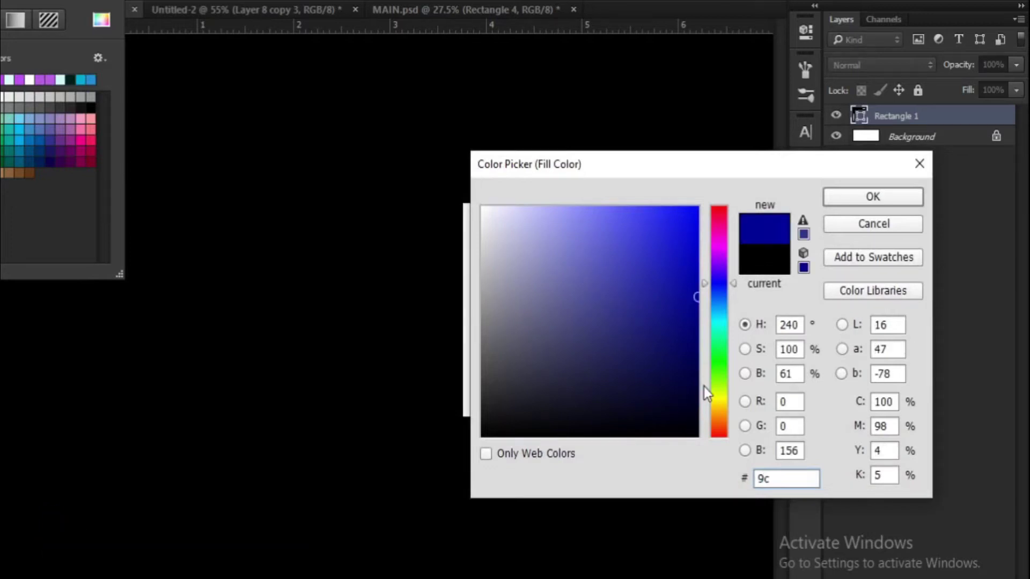
pyautogui.write('0')
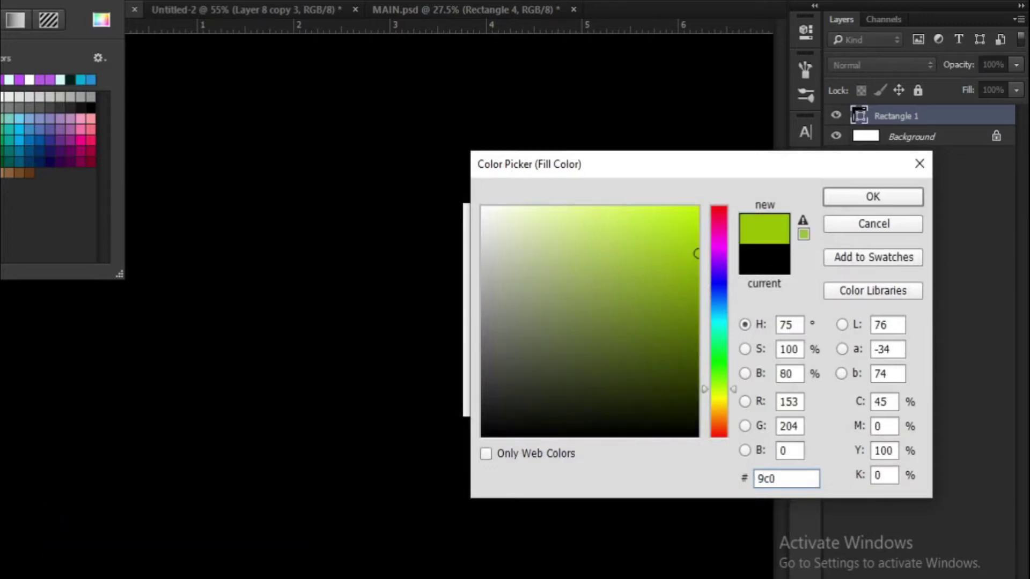
pyautogui.write('ae8')
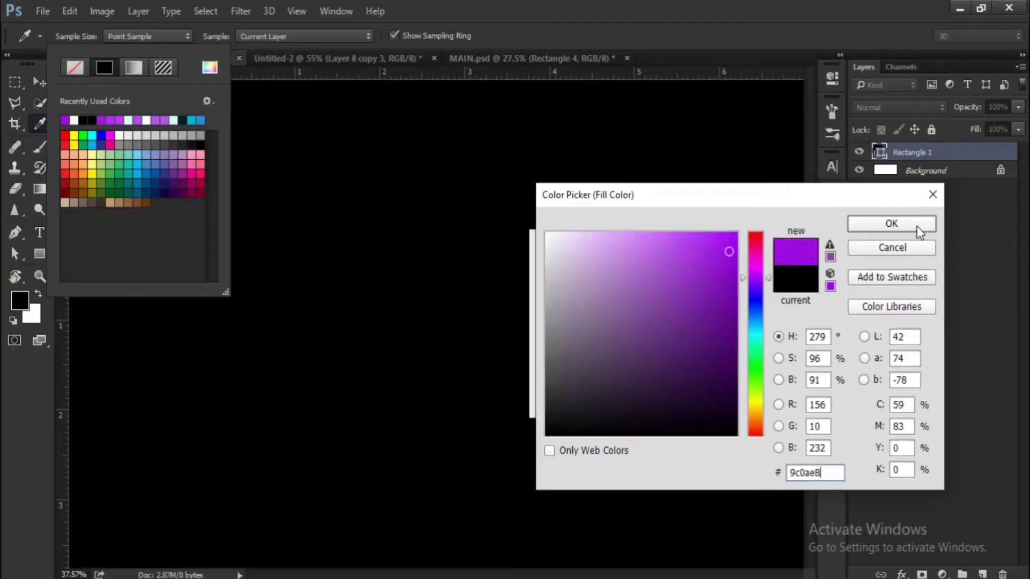
pyautogui.click(906, 201)
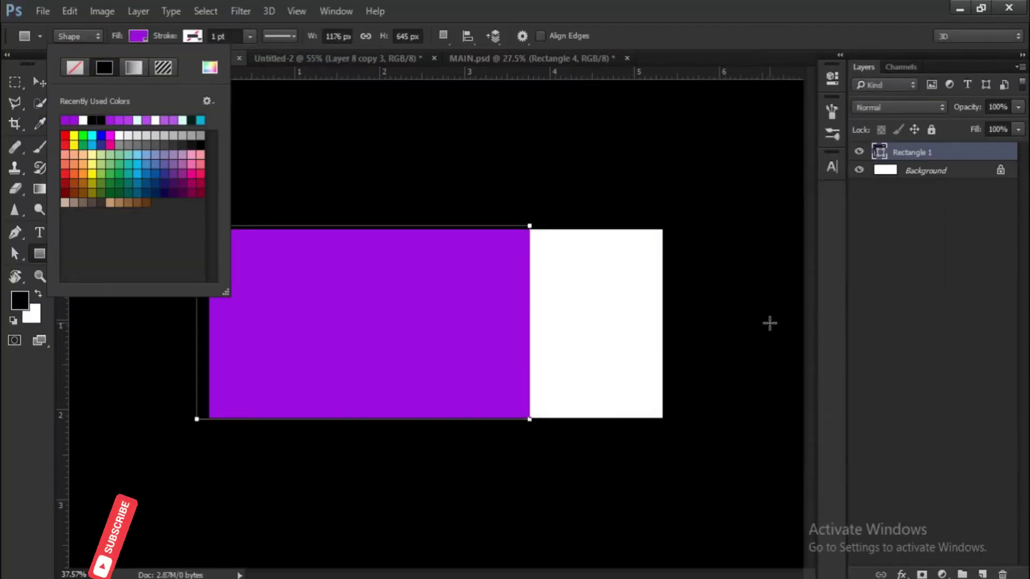
# Step: Duplicate the purple rectangle and fit the copy, about 505 px wide, over the remaining white area on the canvas's right side
pyautogui.click(37, 83)
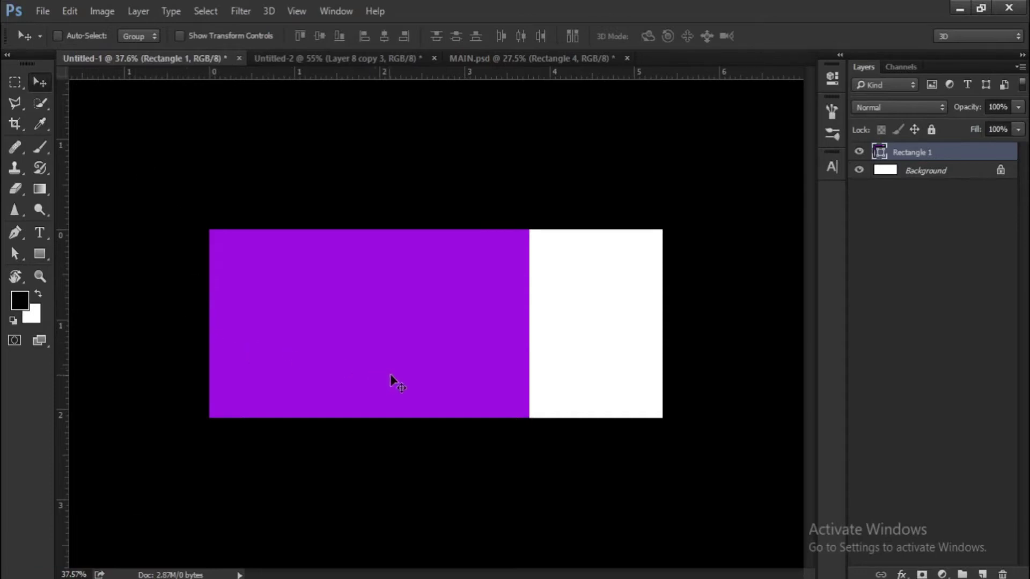
pyautogui.moveTo(410, 380); pyautogui.dragTo(741, 382)
pyautogui.scroll(-3, 622, 385)
pyautogui.scroll(1, 615, 384)
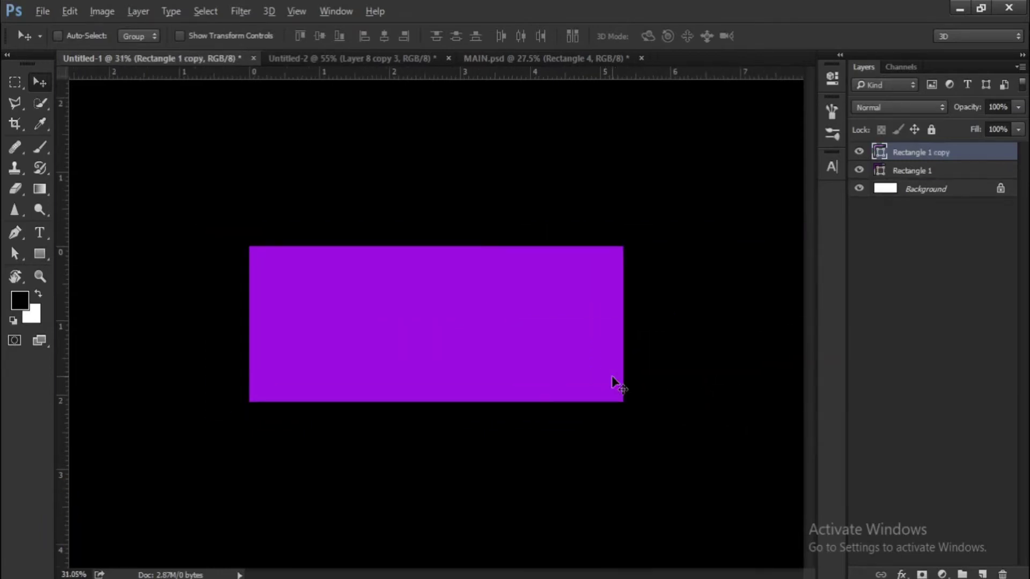
# Step: Change the fill colour of the rectangle copy on the canvas's right side to #dcfbfc
pyautogui.press('a')
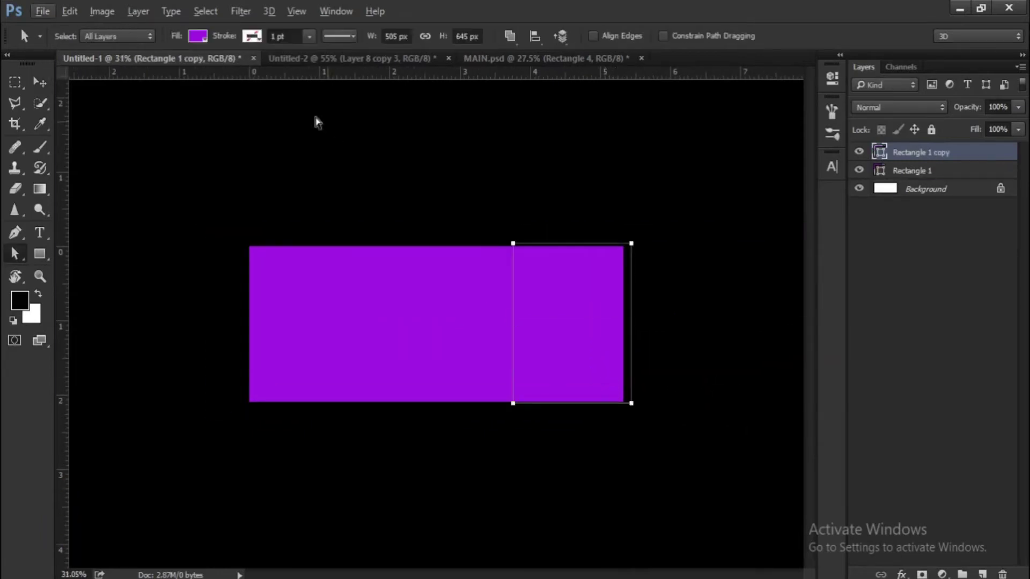
pyautogui.click(199, 37)
pyautogui.click(270, 68)
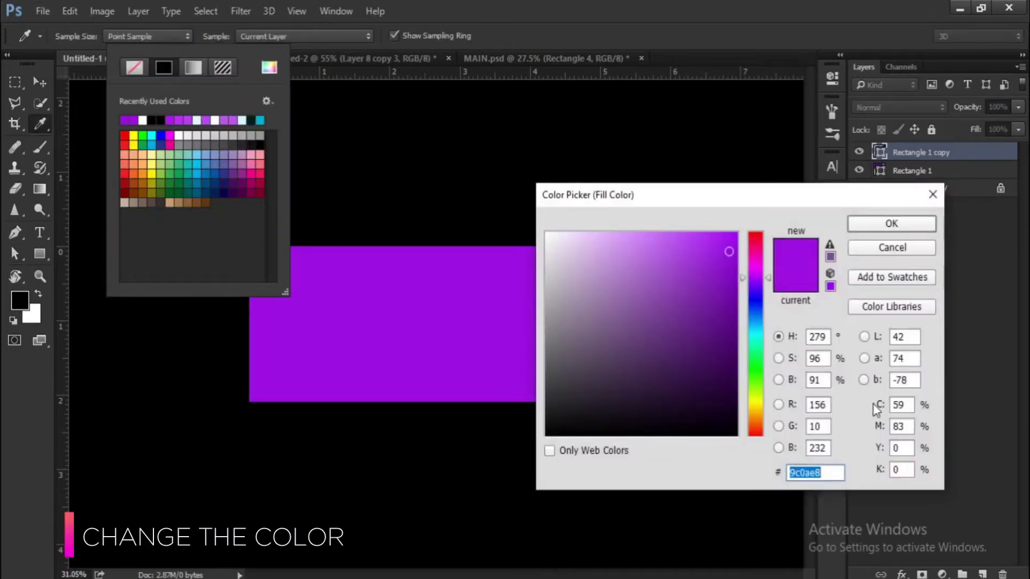
pyautogui.write('dcf')
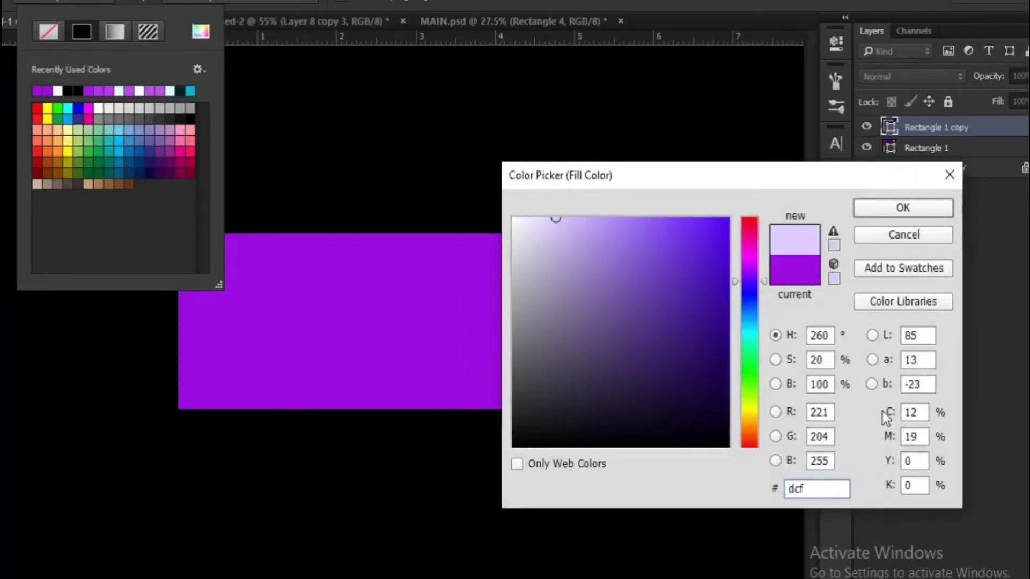
pyautogui.write('bfc')
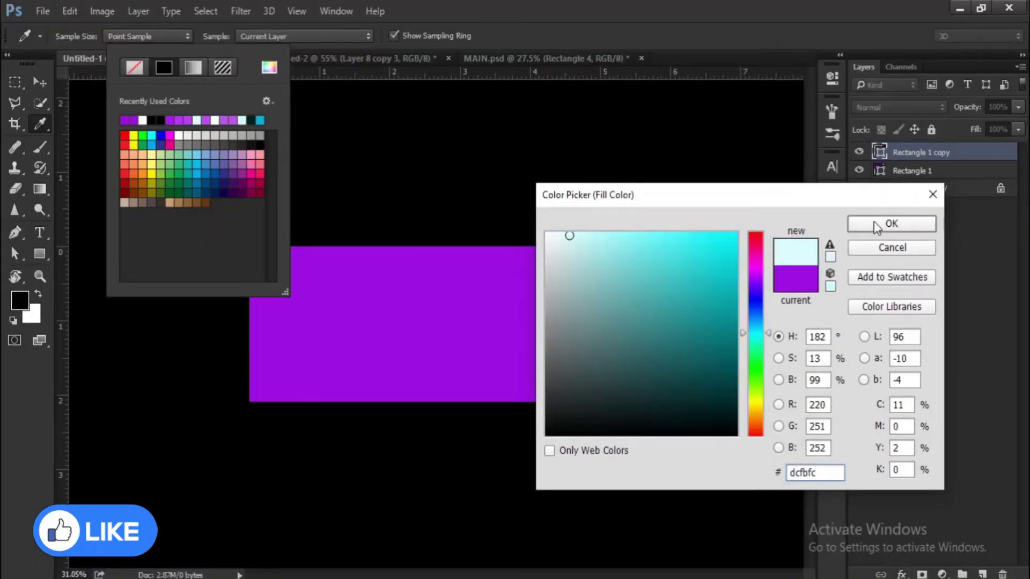
pyautogui.click(877, 225)
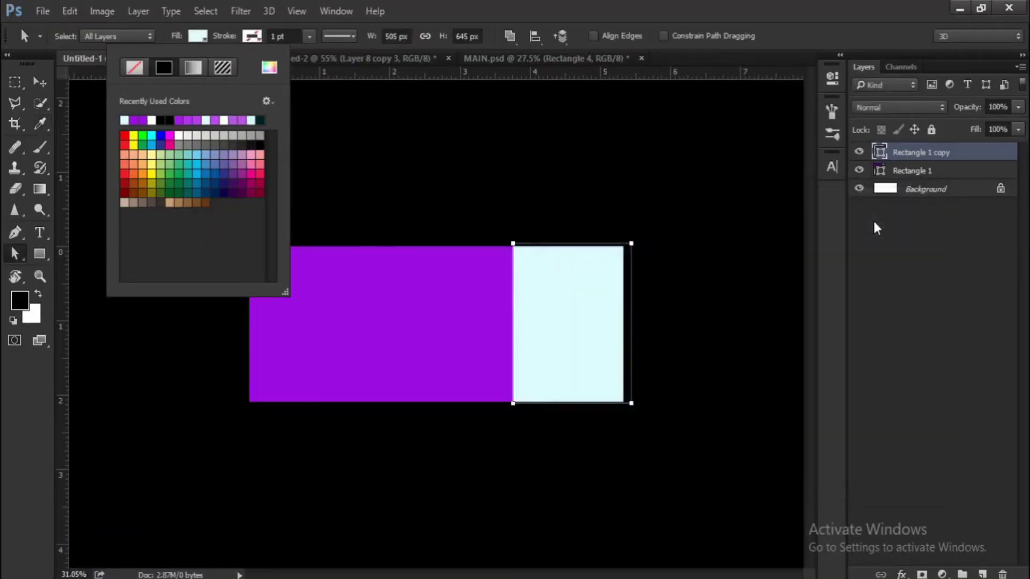
# Step: Bring the cut-out sofa layer from the Untitled-2 document into Untitled-1, placing it across the two coloured rectangles
pyautogui.click(40, 82)
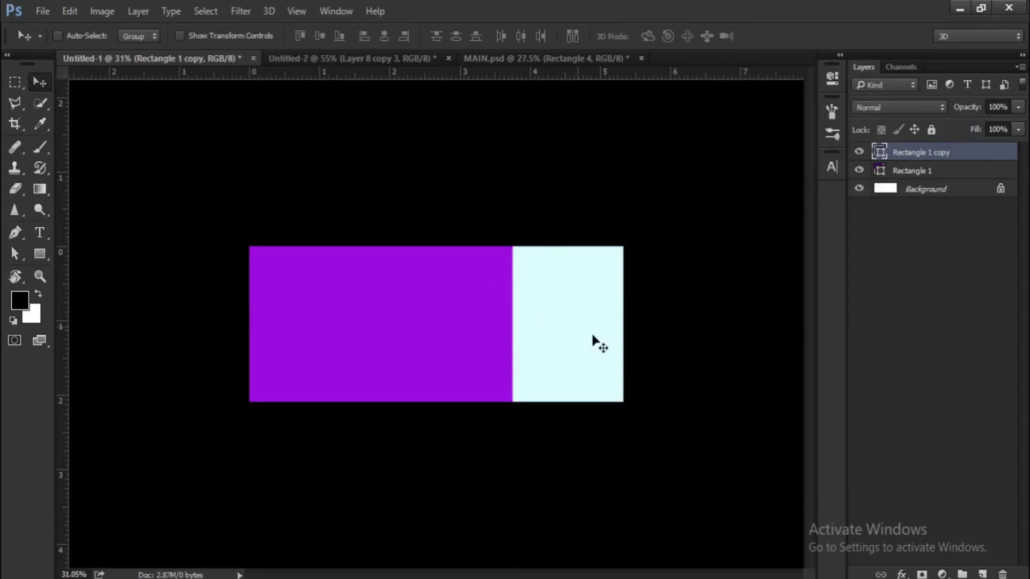
pyautogui.click(382, 64)
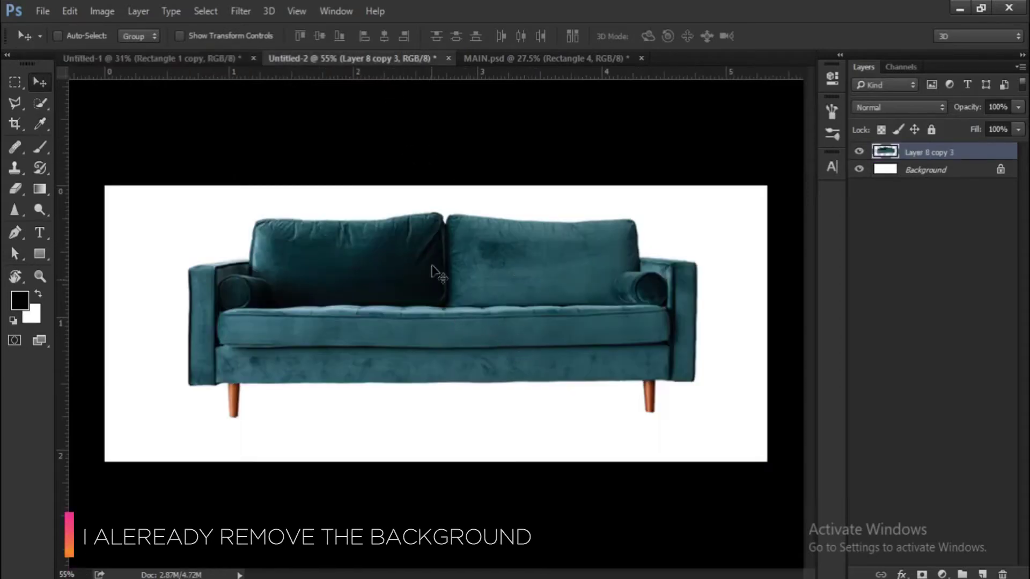
pyautogui.moveTo(460, 302); pyautogui.dragTo(483, 325)
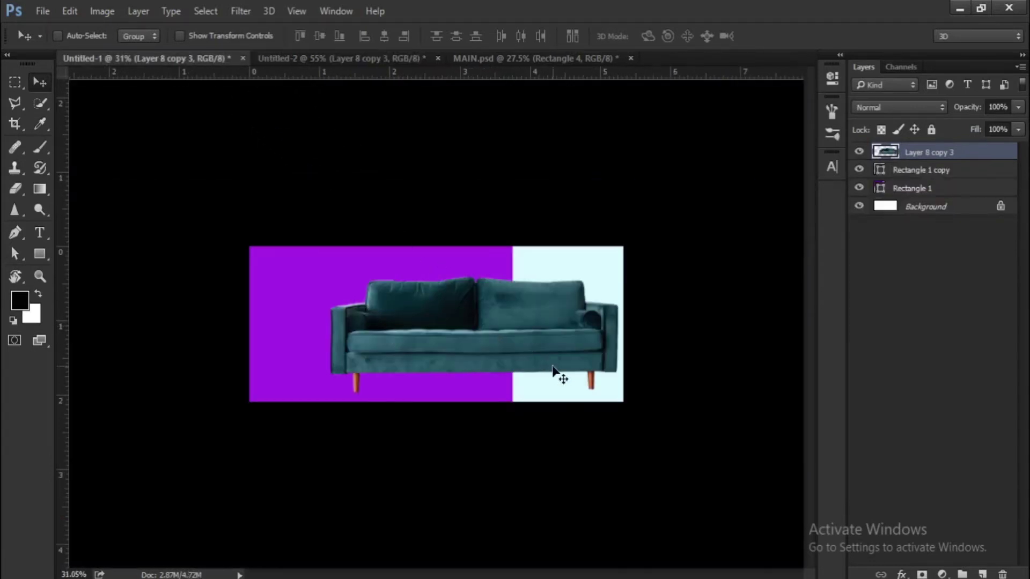
# Step: Convert the sofa layer to a smart object
pyautogui.hotkey('ctrl', '+')
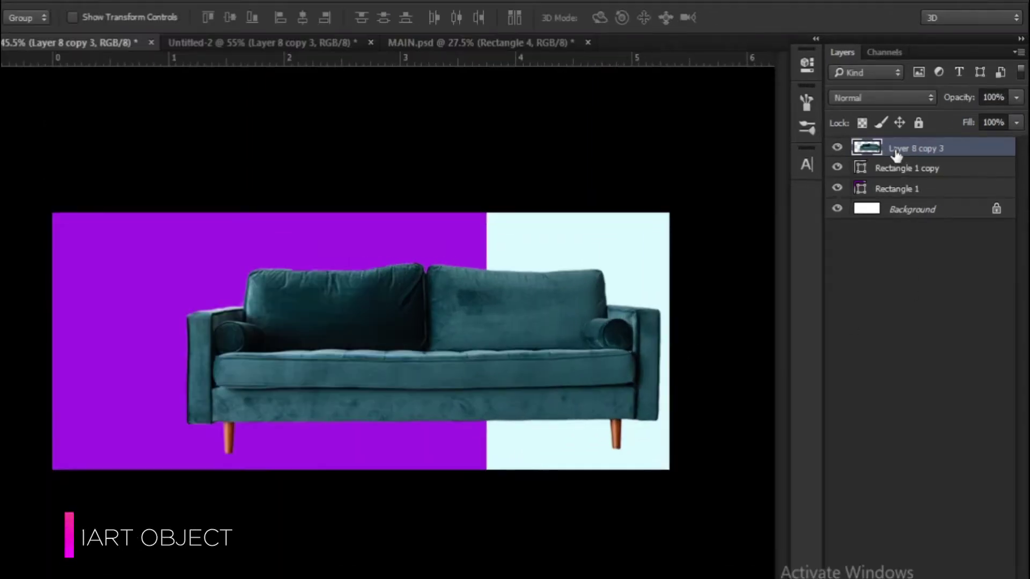
pyautogui.rightClick(895, 150)
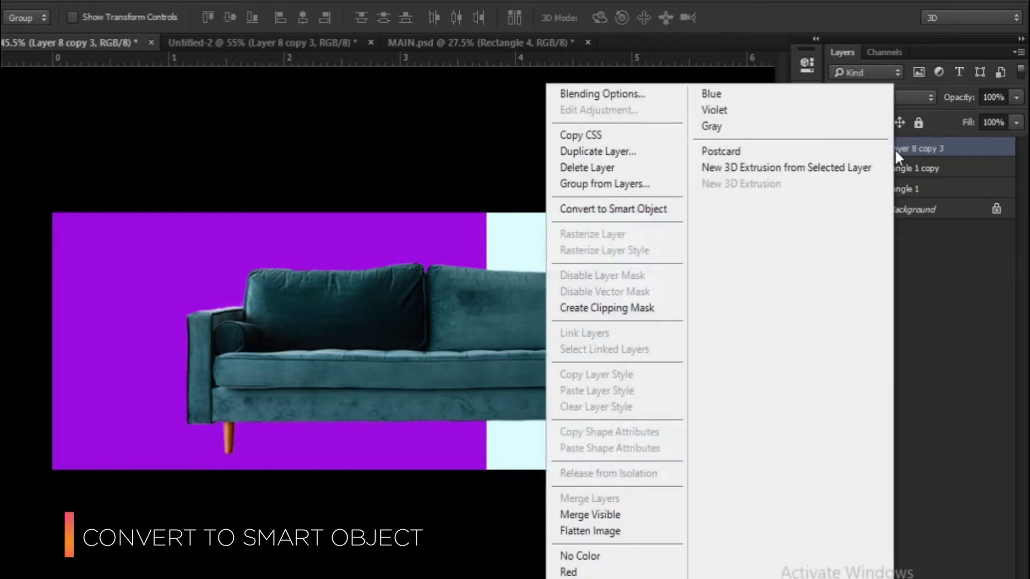
pyautogui.click(663, 206)
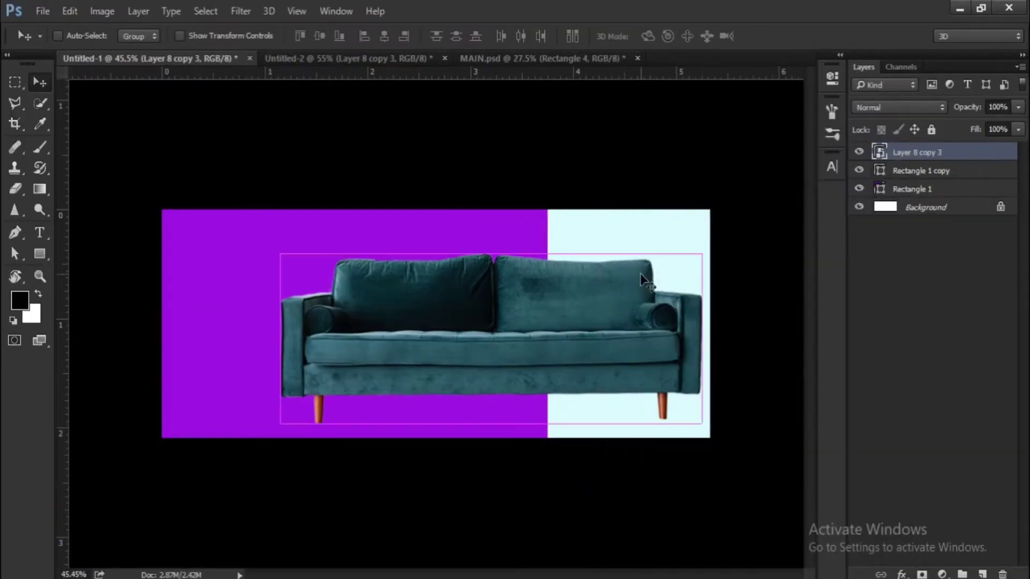
# Step: Scale the sofa down and position it across the colour boundary, running off the canvas's right edge, and rasterize its layer
pyautogui.hotkey('ctrl', 't')
pyautogui.moveTo(703, 424); pyautogui.dragTo(591, 379)
pyautogui.moveTo(536, 328); pyautogui.dragTo(694, 333)
pyautogui.moveTo(438, 386); pyautogui.dragTo(447, 381)
pyautogui.moveTo(503, 340); pyautogui.dragTo(496, 350)
pyautogui.moveTo(740, 393); pyautogui.dragTo(752, 398)
pyautogui.press('Return')
pyautogui.moveTo(602, 360); pyautogui.dragTo(601, 355)
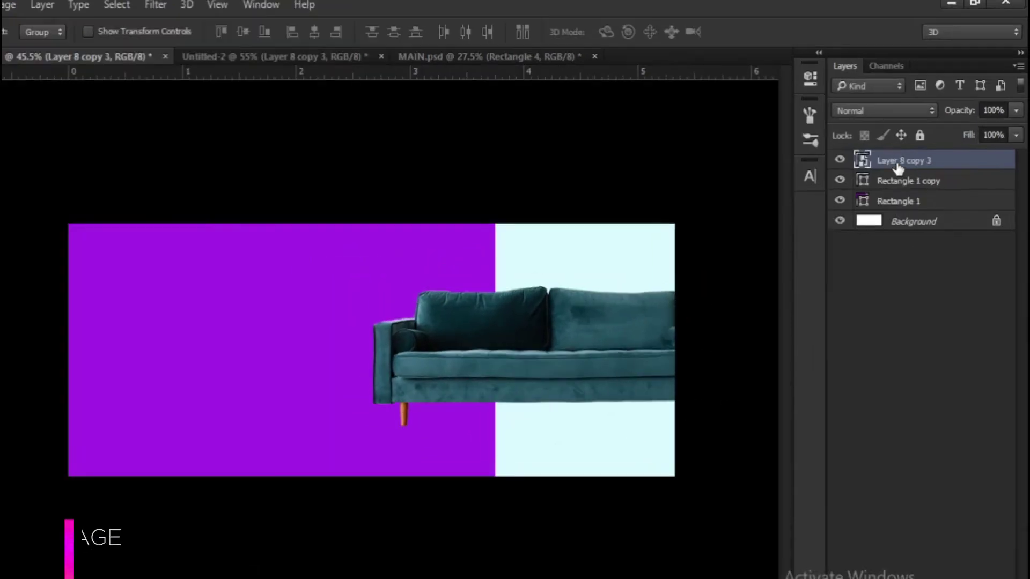
pyautogui.rightClick(912, 153)
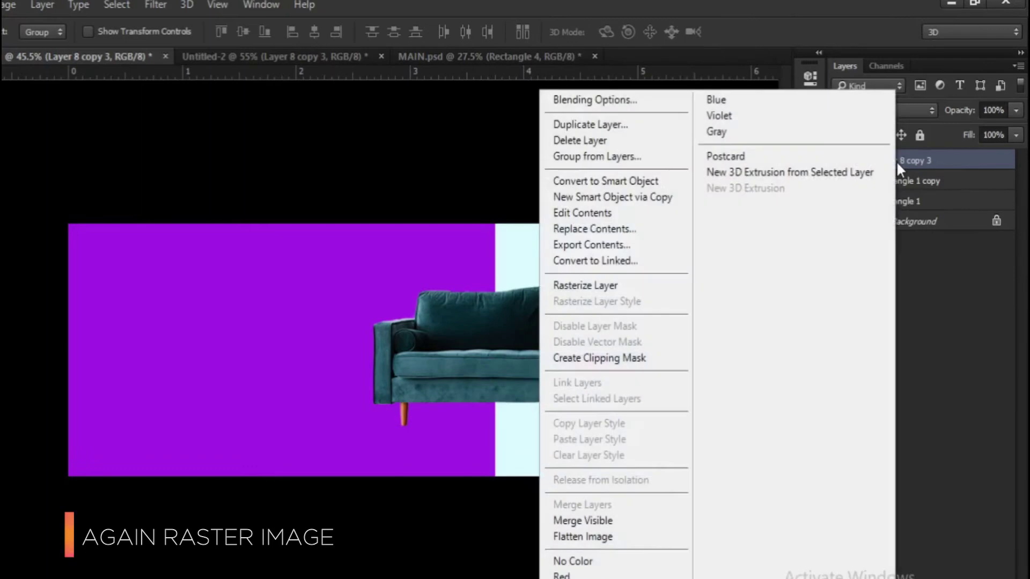
pyautogui.click(623, 285)
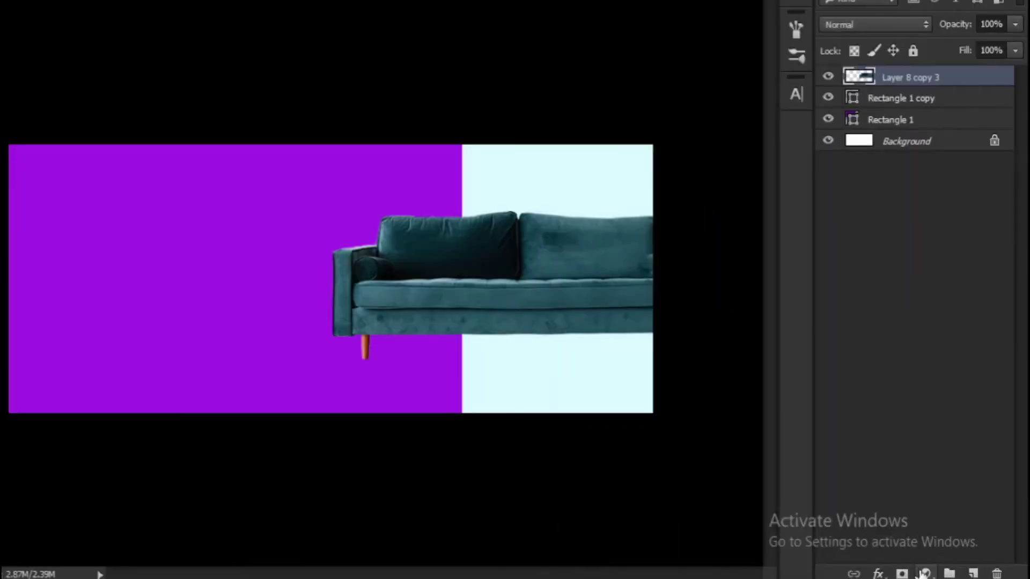
# Step: Add a Levels adjustment clipped to the sofa layer, with the midtone value set to 0.96
pyautogui.click(923, 573)
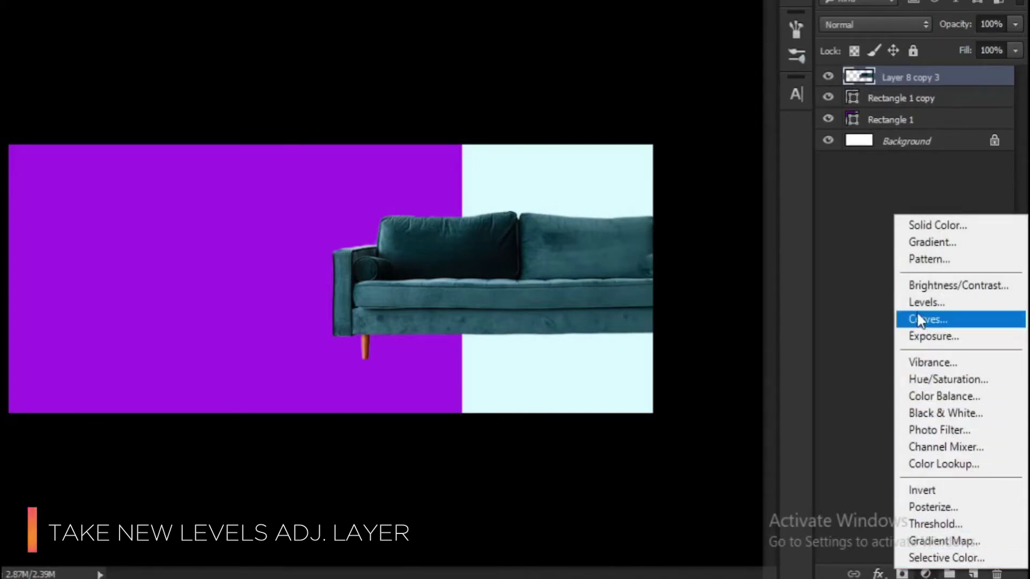
pyautogui.click(926, 302)
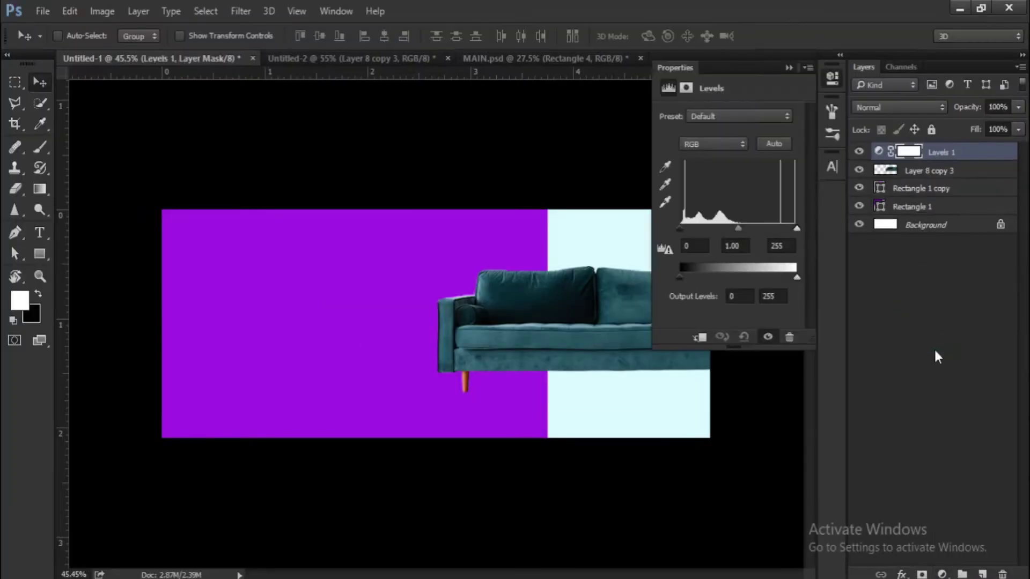
pyautogui.click(700, 337)
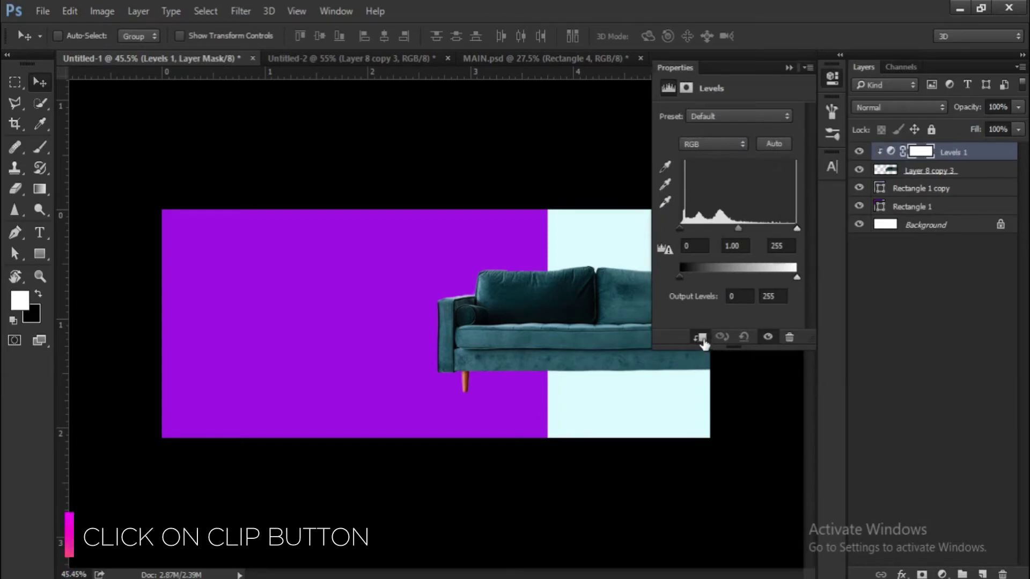
pyautogui.moveTo(738, 228); pyautogui.dragTo(736, 229)
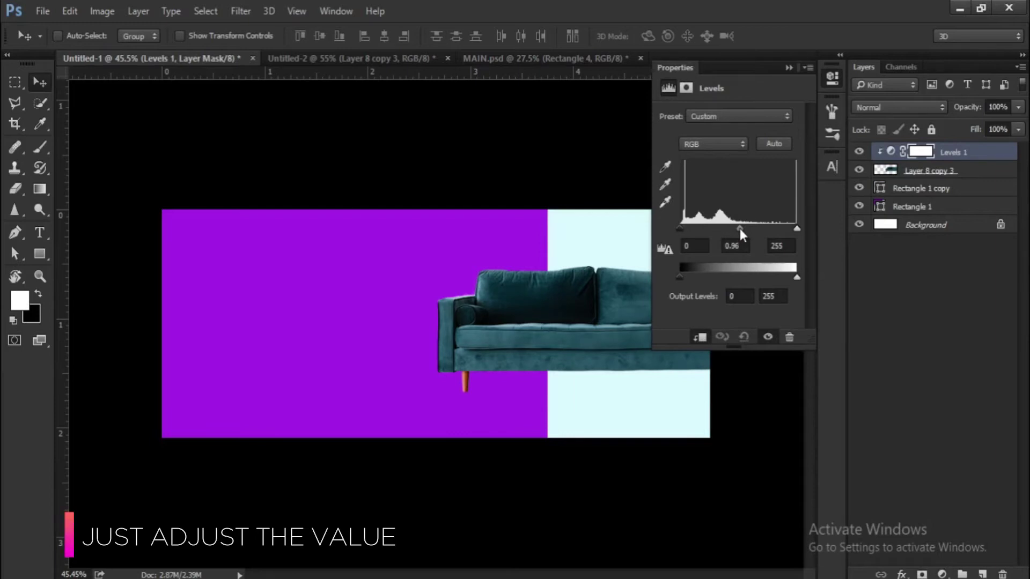
pyautogui.click(789, 68)
# Step: Draw a thin black ellipse about 844 × 22 px beneath the sofa, level with the foot of its leg
pyautogui.scroll(-1, 504, 279)
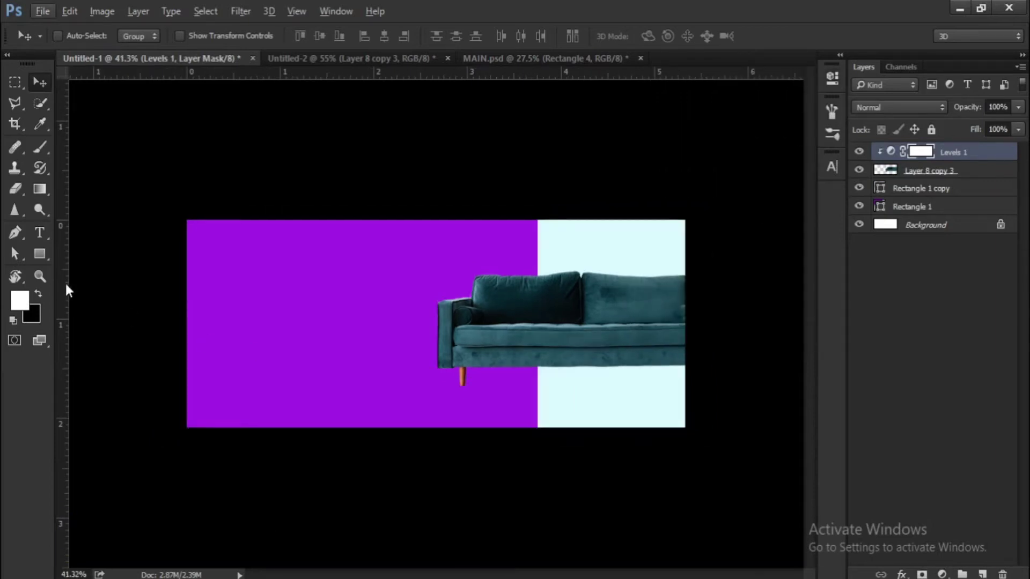
pyautogui.click(43, 254)
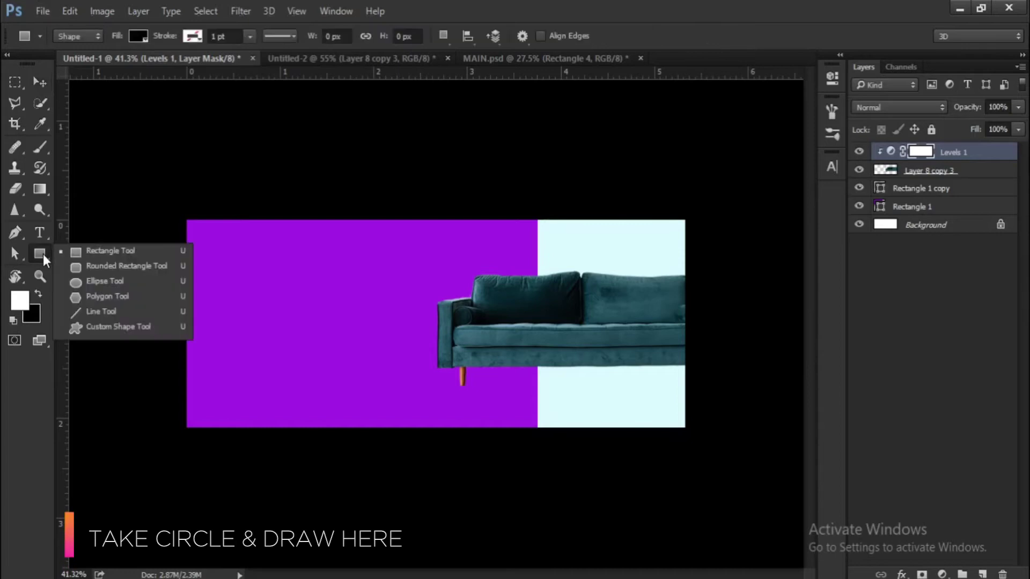
pyautogui.click(100, 281)
pyautogui.scroll(2, 589, 394)
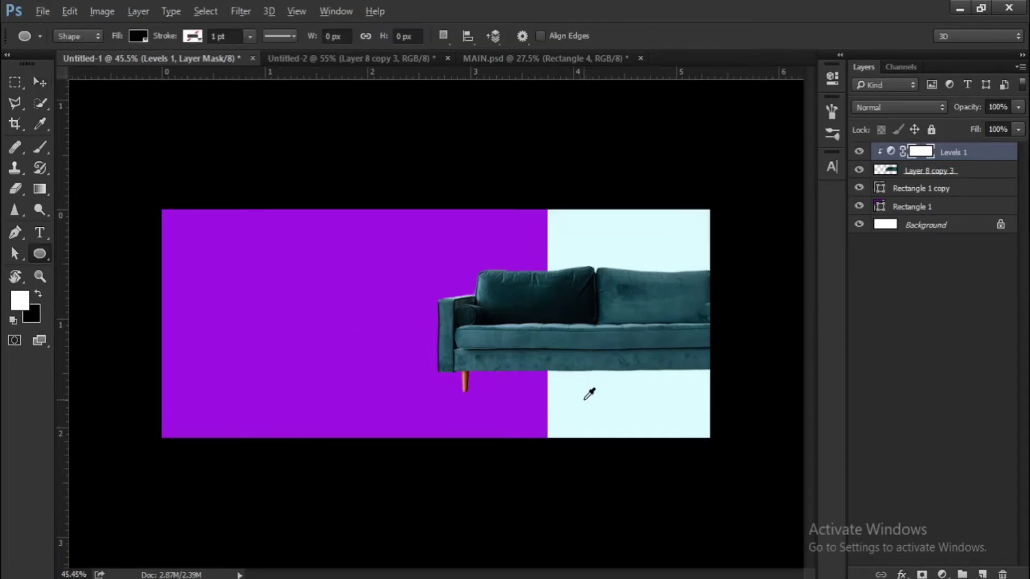
pyautogui.moveTo(455, 396); pyautogui.dragTo(772, 404)
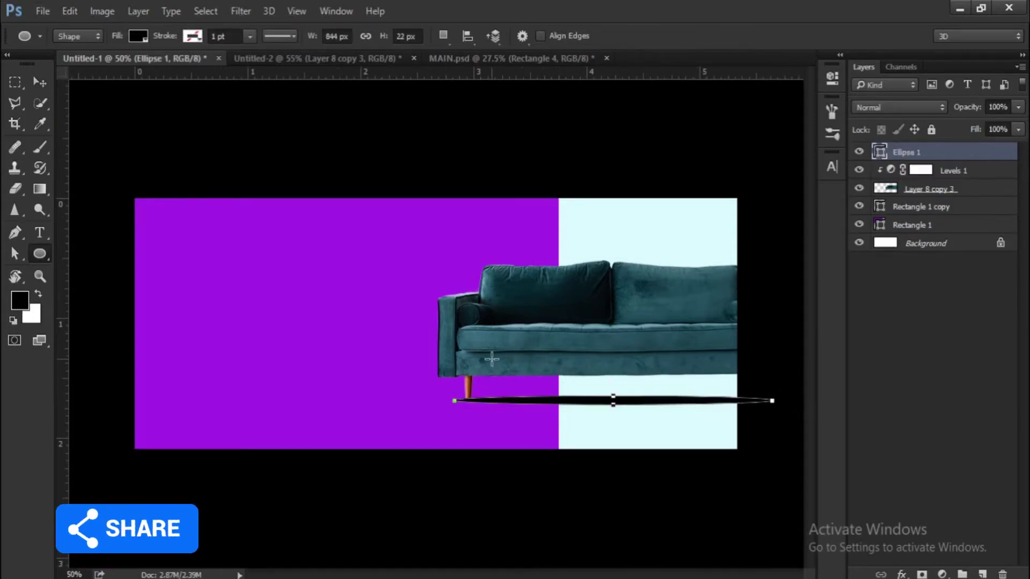
pyautogui.click(40, 81)
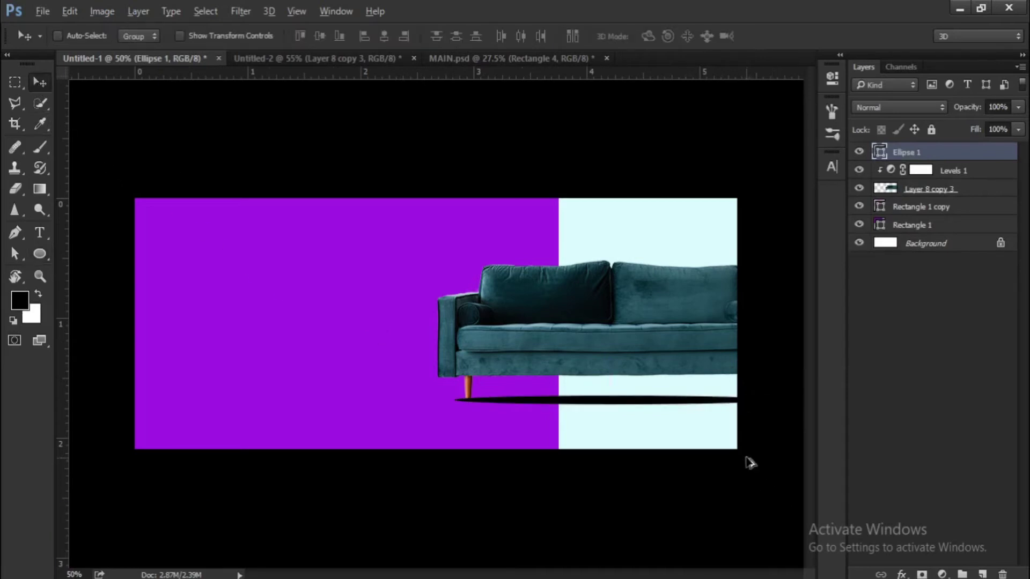
# Step: Move the ellipse layer below the sofa layer in the stacking order
pyautogui.scroll(1, 751, 464)
pyautogui.moveTo(927, 155); pyautogui.dragTo(927, 198)
pyautogui.scroll(-1, 684, 444)
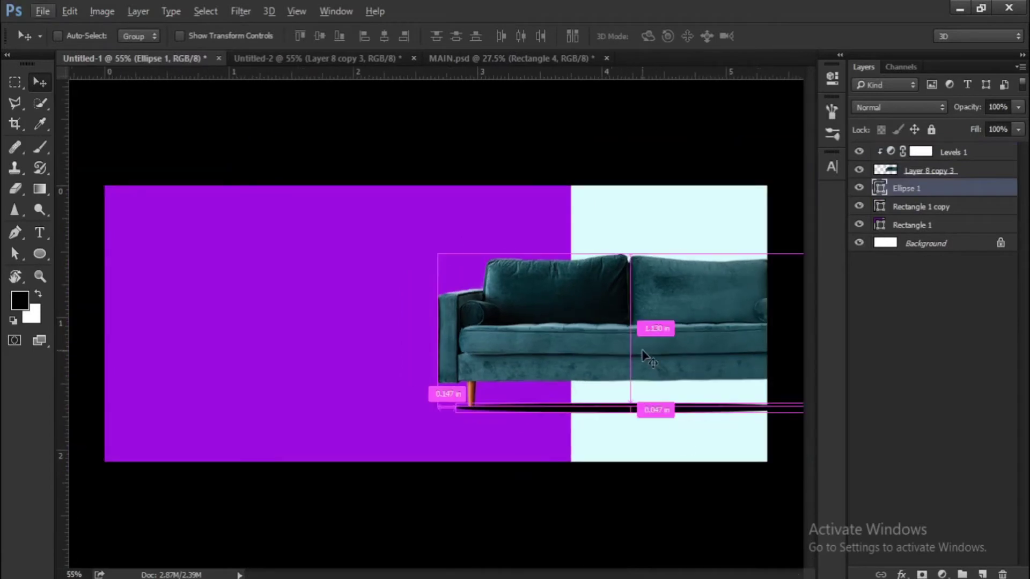
# Step: Transform the black ellipse to about 101.9% width and 150% height, extending it upward and to the left around the sofa's leg
pyautogui.hotkey('ctrl', 't')
pyautogui.scroll(1, 653, 420)
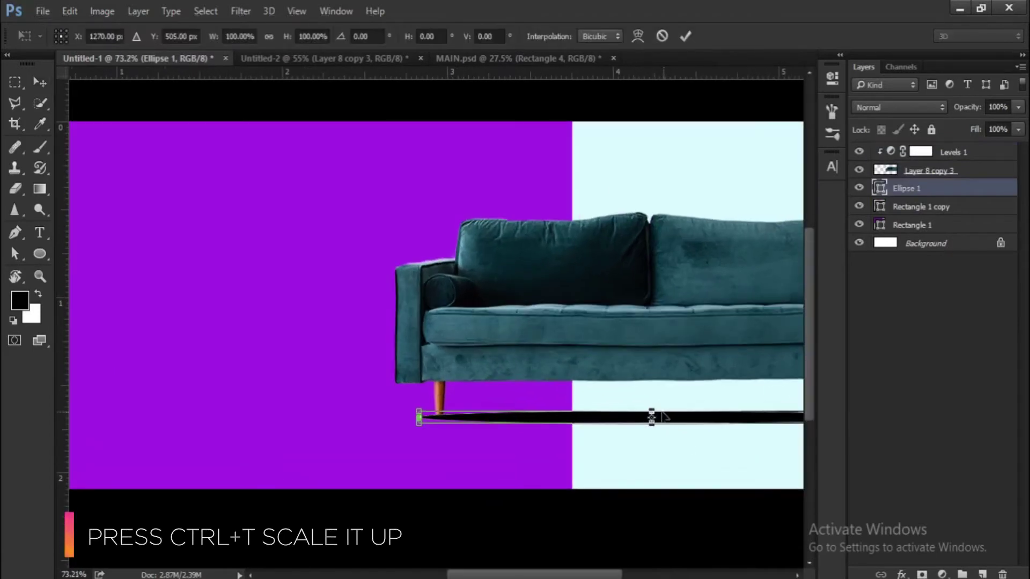
pyautogui.moveTo(651, 411); pyautogui.dragTo(651, 405)
pyautogui.moveTo(420, 414); pyautogui.dragTo(412, 416)
pyautogui.scroll(-1, 464, 430)
pyautogui.scroll(-1, 465, 429)
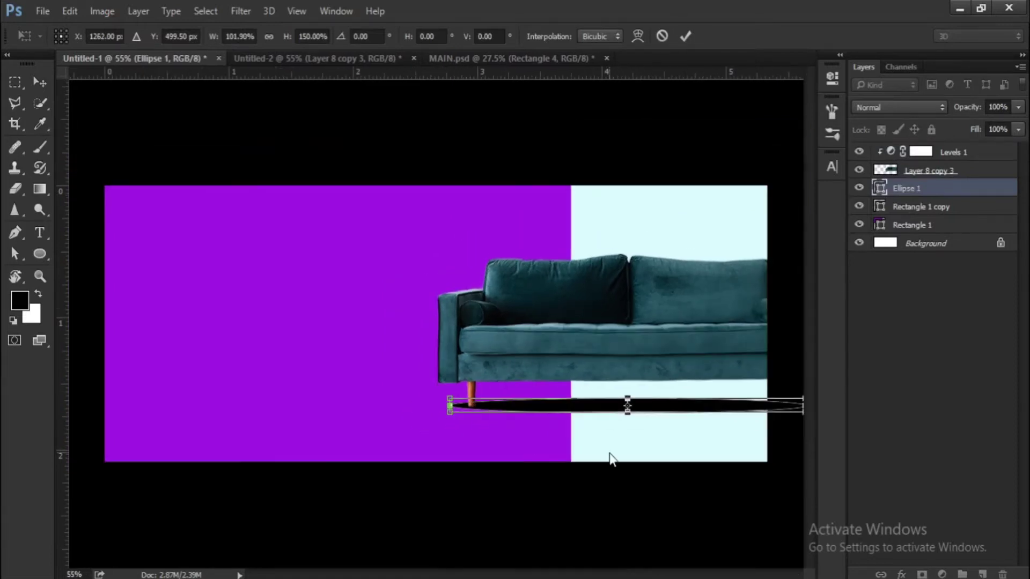
pyautogui.press('Return')
pyautogui.scroll(-2, 610, 455)
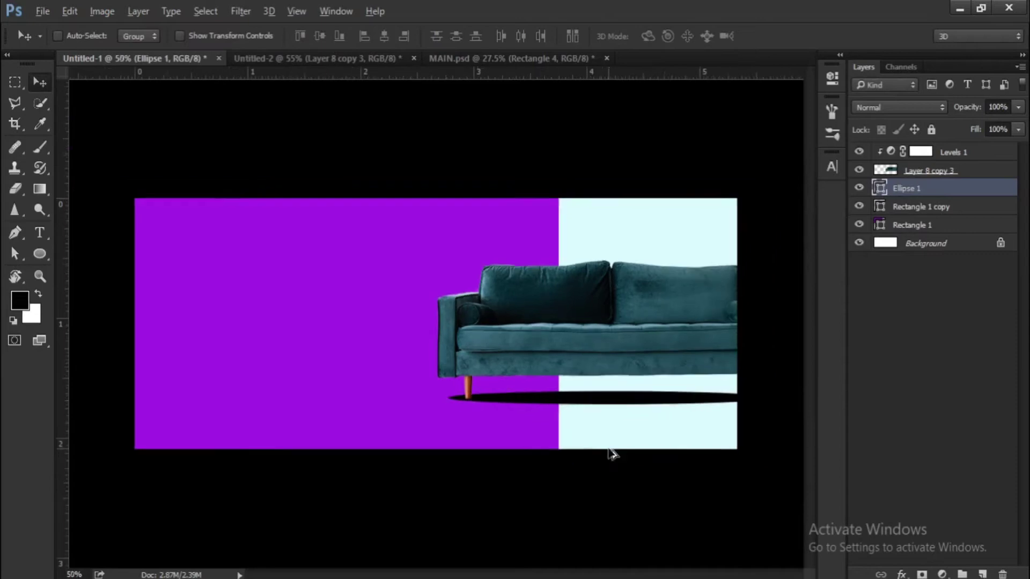
# Step: Lower the ellipse layer's opacity to 49% and rasterize the layer
pyautogui.click(1016, 109)
pyautogui.click(979, 124)
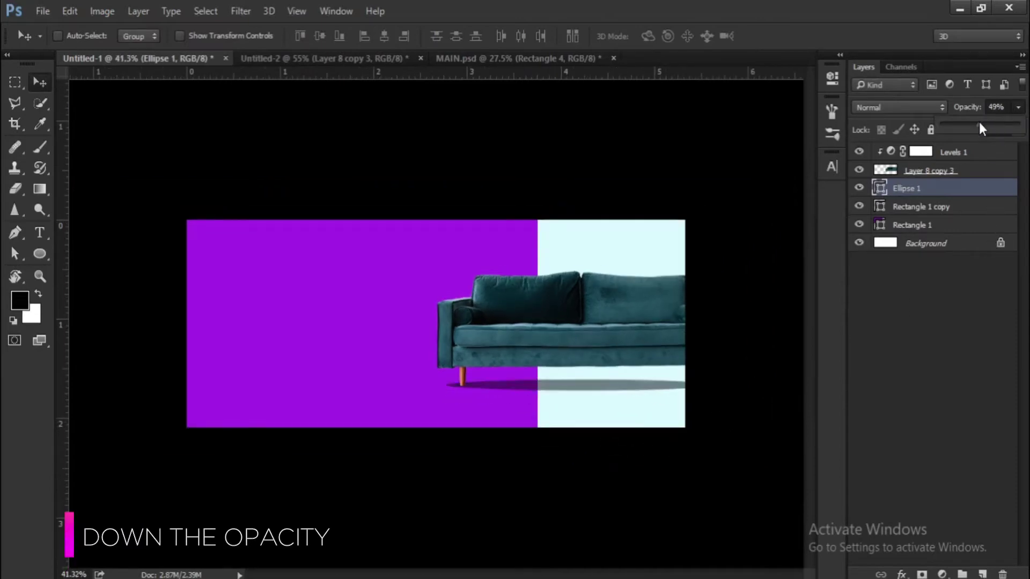
pyautogui.click(911, 189)
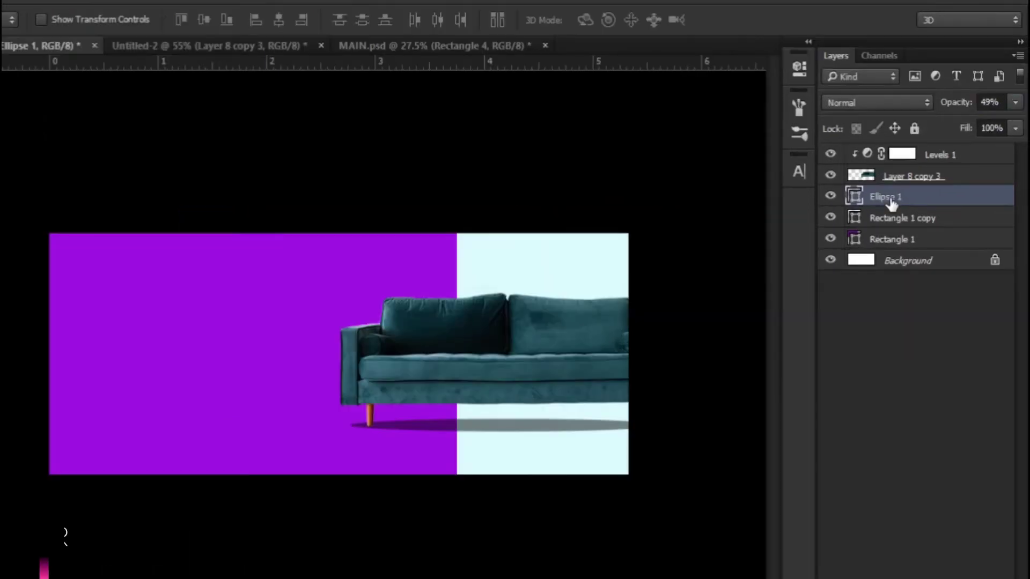
pyautogui.rightClick(890, 198)
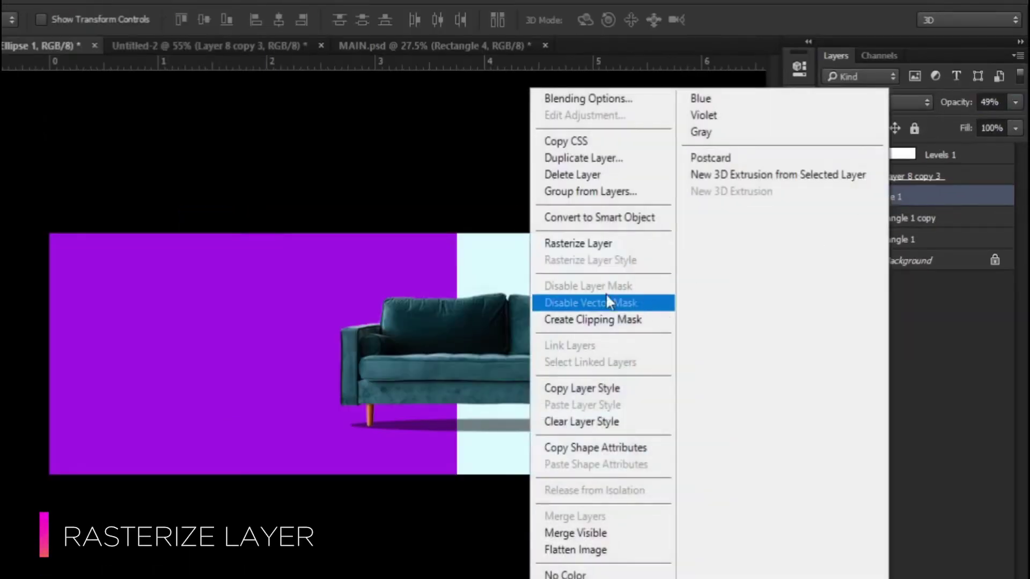
pyautogui.click(593, 243)
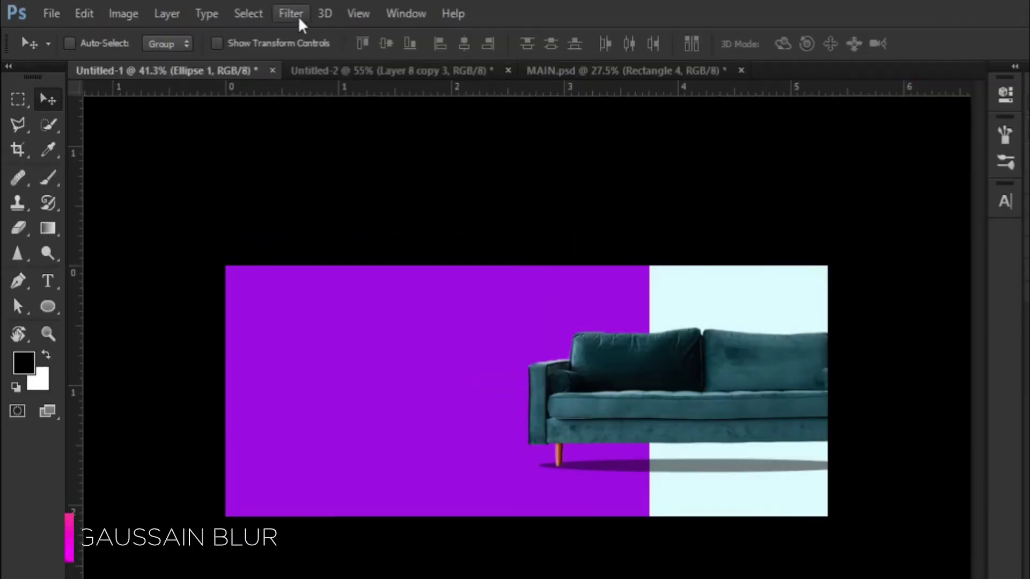
# Step: Apply a Gaussian Blur with a 9.2-pixel radius to the ellipse shadow
pyautogui.click(242, 12)
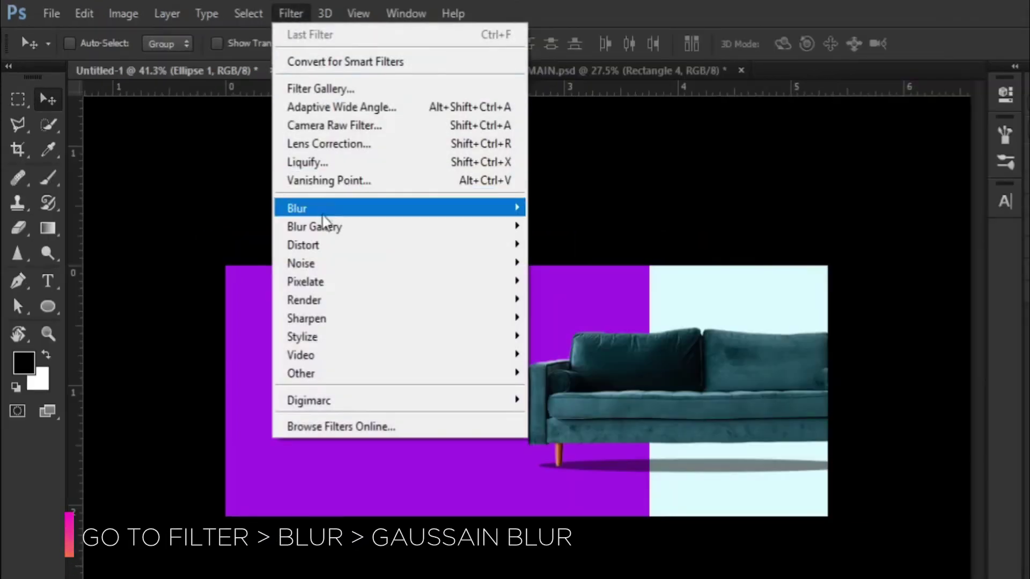
pyautogui.moveTo(343, 209)
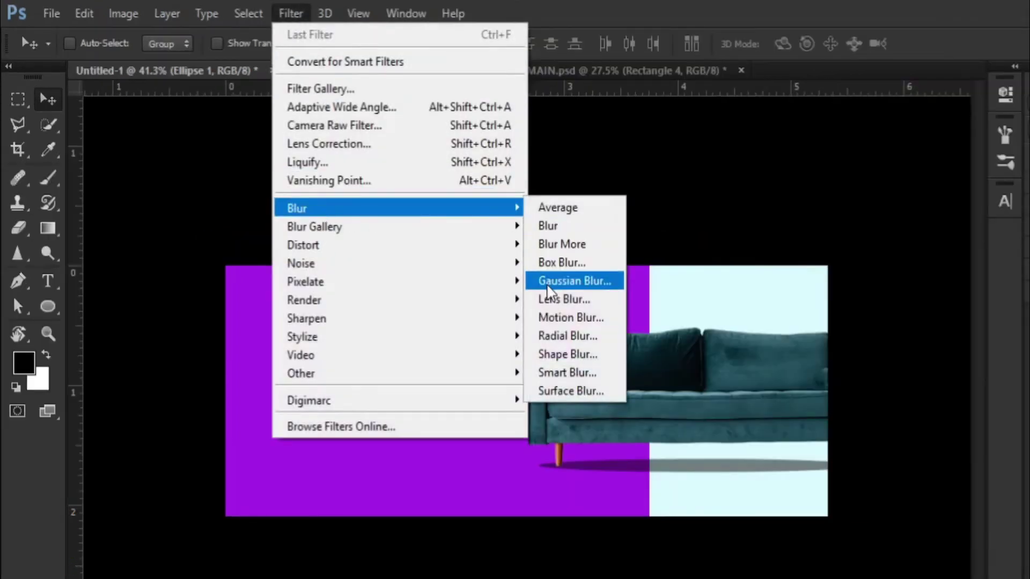
pyautogui.click(548, 288)
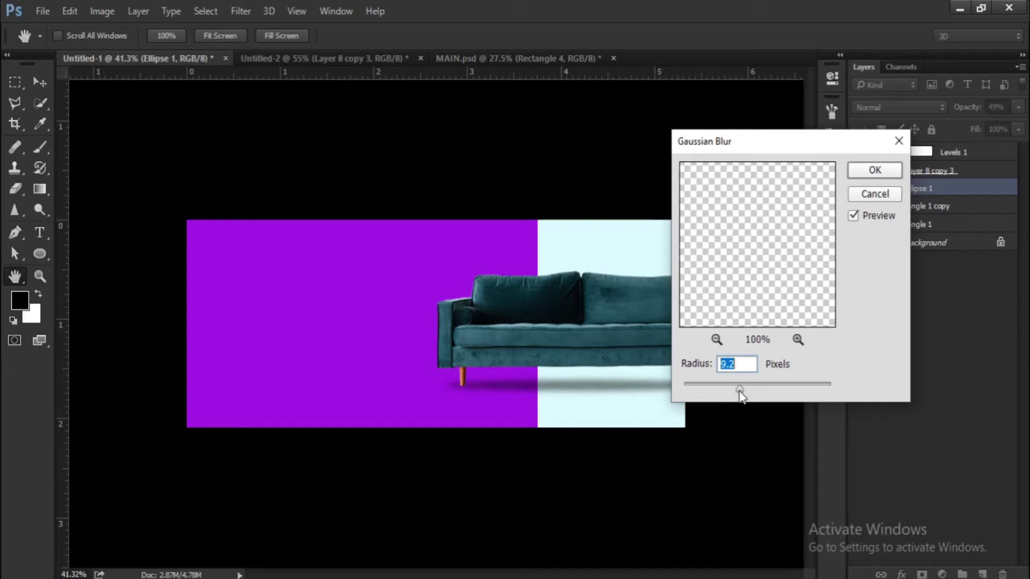
pyautogui.click(875, 171)
pyautogui.press('v')
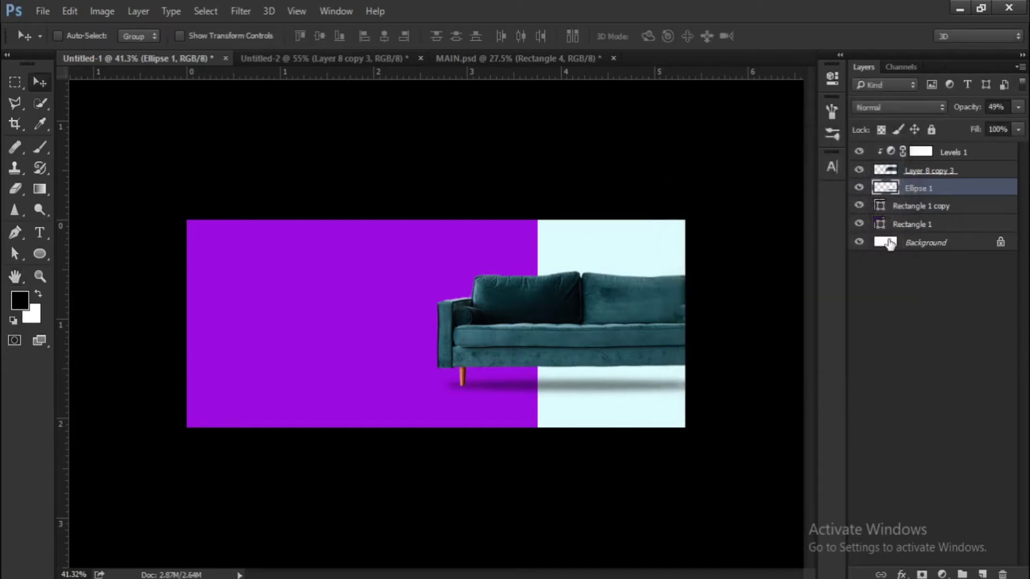
# Step: Set the shadow's opacity to 33% and transform it to about 103.3% width and 97.5% height
pyautogui.hotkey('ctrl', '+')
pyautogui.hotkey('ctrl', 't')
pyautogui.moveTo(608, 417); pyautogui.dragTo(605, 416)
pyautogui.moveTo(441, 400); pyautogui.dragTo(433, 400)
pyautogui.moveTo(602, 380); pyautogui.dragTo(603, 382)
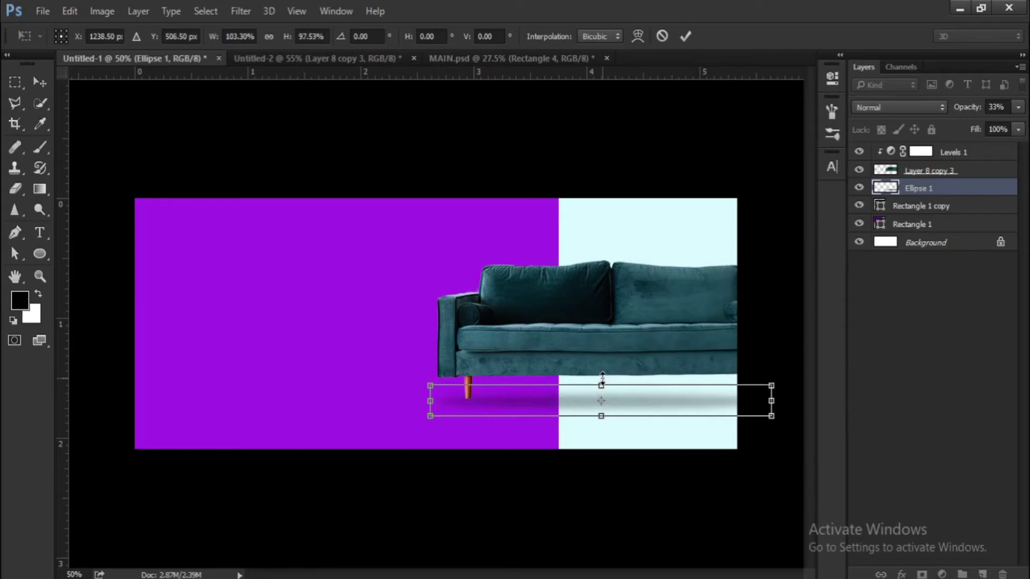
pyautogui.press('Return')
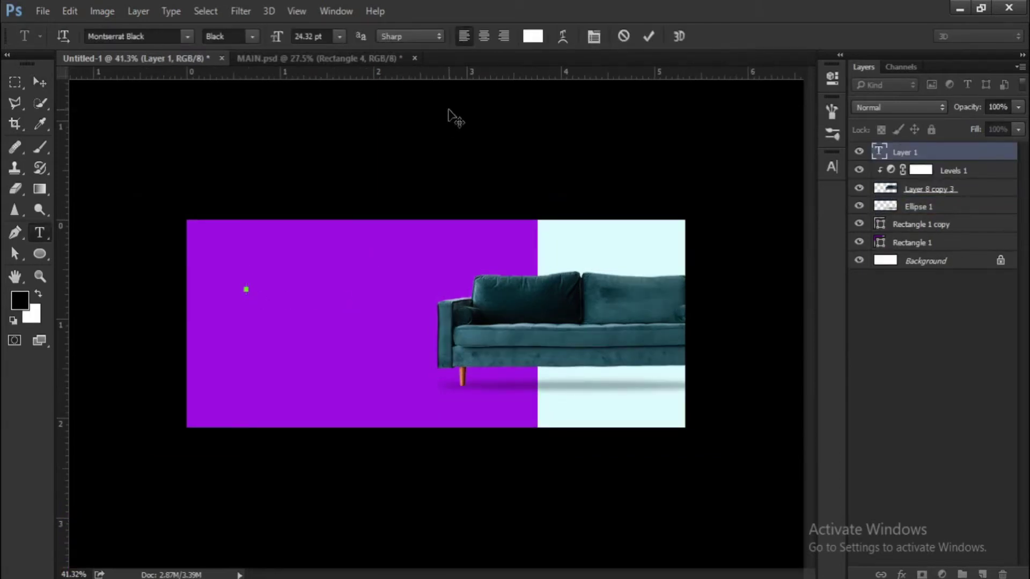
# Step: Add the white Montserrat Black text STARTING on the purple area, with a duplicate below it reading SUMMER SALE
pyautogui.hotkey('ctrl', 'Return')
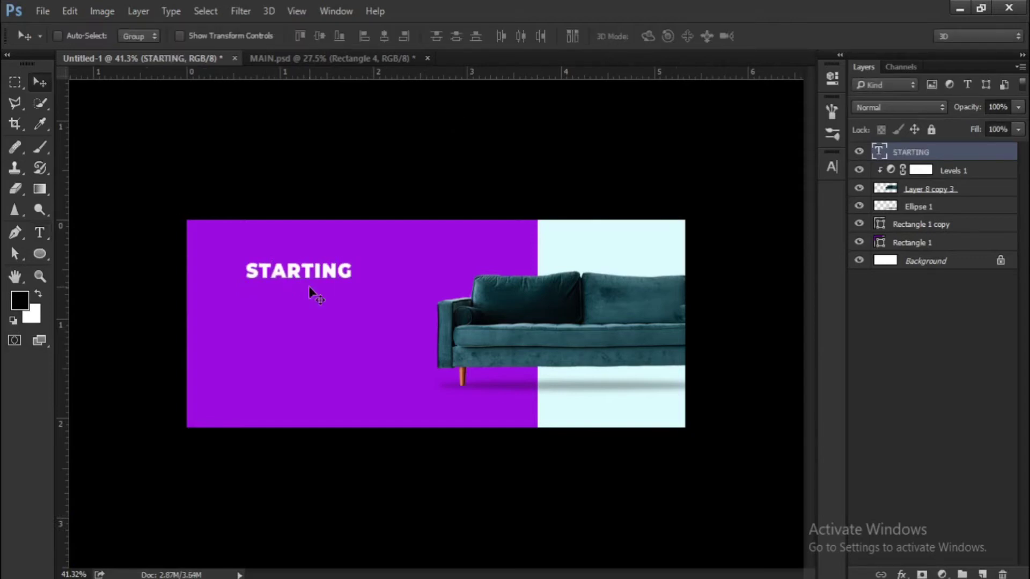
pyautogui.scroll(1, 308, 279)
pyautogui.moveTo(308, 268); pyautogui.dragTo(240, 296)
pyautogui.write('UMMER SALE')
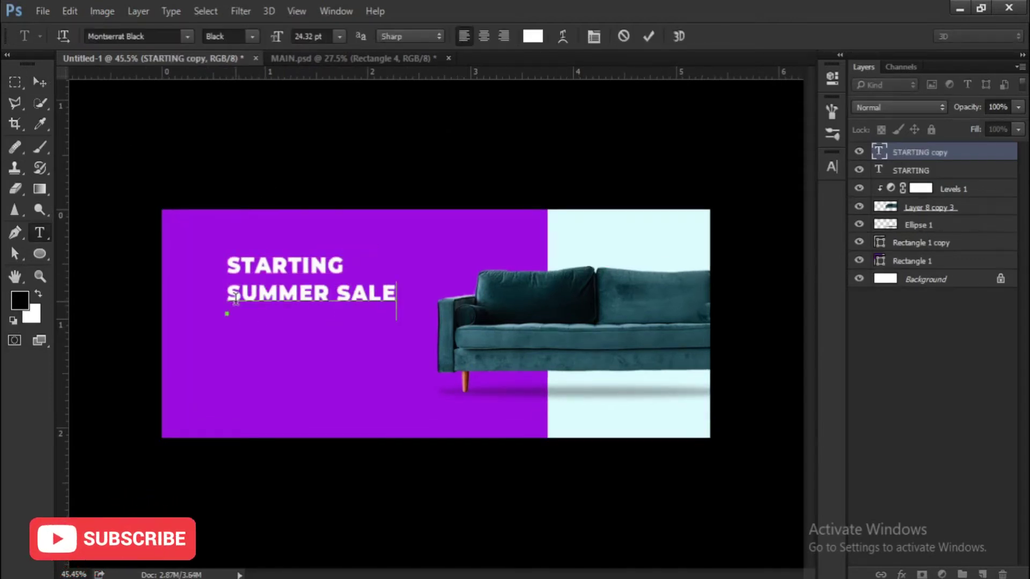
pyautogui.hotkey('ctrl', 'Return')
pyautogui.press('v')
# Step: Duplicate the text line twice below SUMMER SALE and change the copies to GET and 50% OFF
pyautogui.moveTo(388, 302); pyautogui.dragTo(252, 361)
pyautogui.write('t')
pyautogui.write('GET')
pyautogui.hotkey('ctrl', 'Return')
pyautogui.press('v')
pyautogui.press('t')
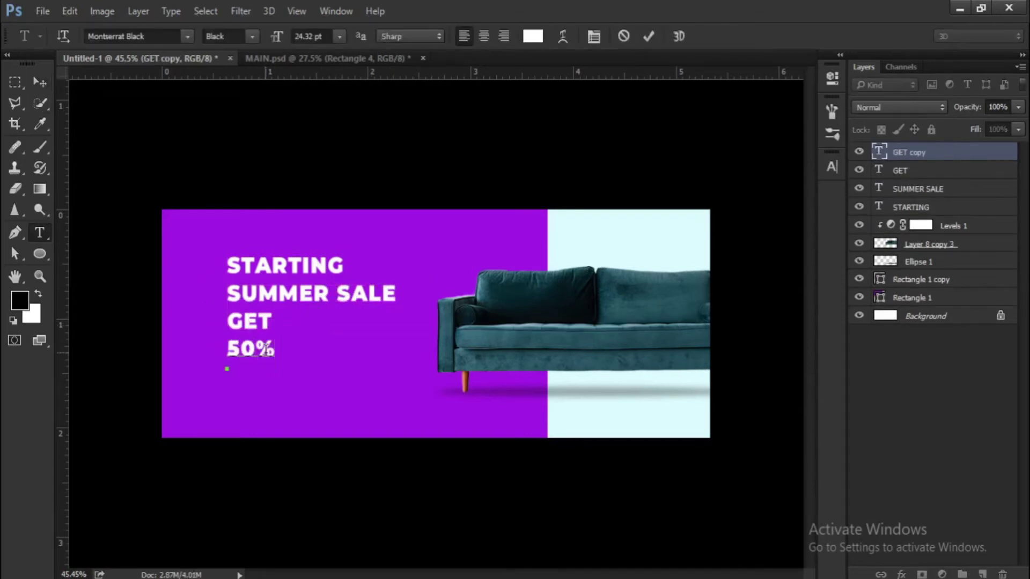
pyautogui.click(40, 82)
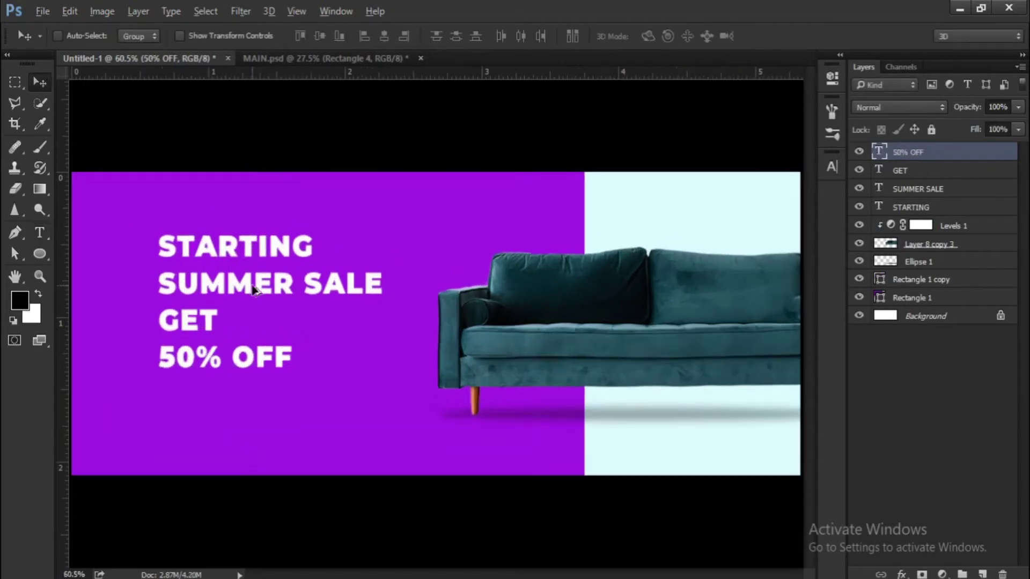
# Step: Change the STARTING text to a lighter Montserrat weight
pyautogui.keyDown('ctrl'); pyautogui.click(303, 248); pyautogui.keyUp('ctrl')
pyautogui.press('t')
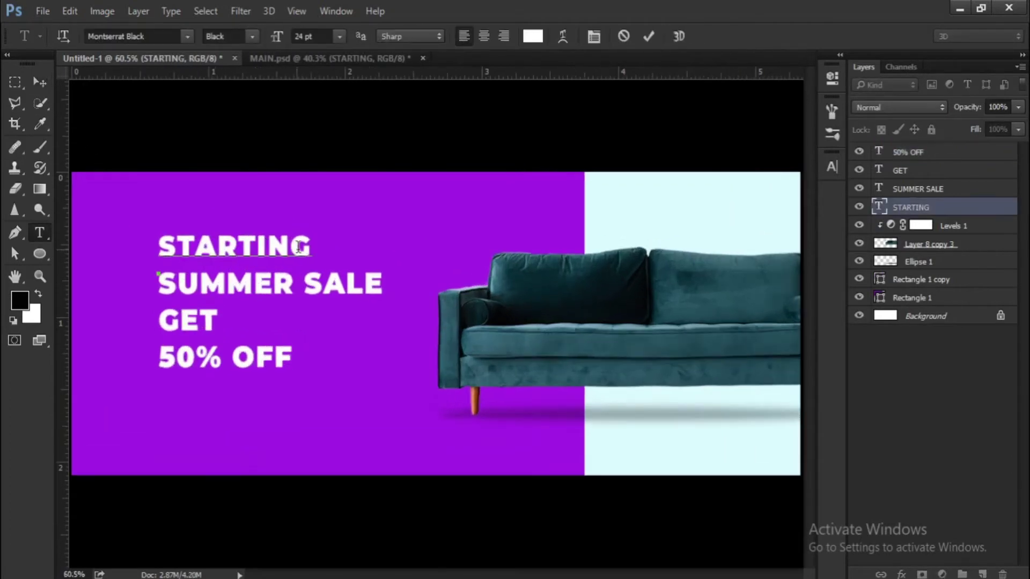
pyautogui.moveTo(314, 248); pyautogui.dragTo(154, 247)
pyautogui.click(252, 37)
pyautogui.click(225, 134)
pyautogui.click(40, 82)
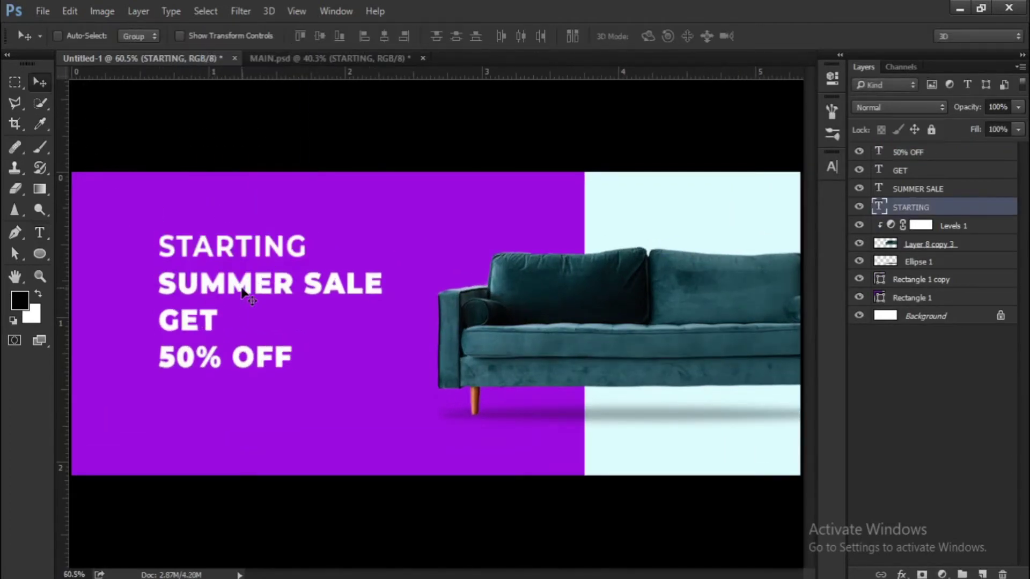
# Step: Change the GET text to a lighter Montserrat weight
pyautogui.press('t')
pyautogui.keyDown('ctrl'); pyautogui.click(246, 289); pyautogui.keyUp('ctrl')
pyautogui.keyDown('ctrl'); pyautogui.click(212, 316); pyautogui.keyUp('ctrl')
pyautogui.moveTo(225, 321); pyautogui.dragTo(156, 321)
pyautogui.click(252, 37)
pyautogui.click(225, 200)
# Step: Enlarge the SUMMER SALE text so it becomes the widest line of the headline
pyautogui.rightClick(204, 292)
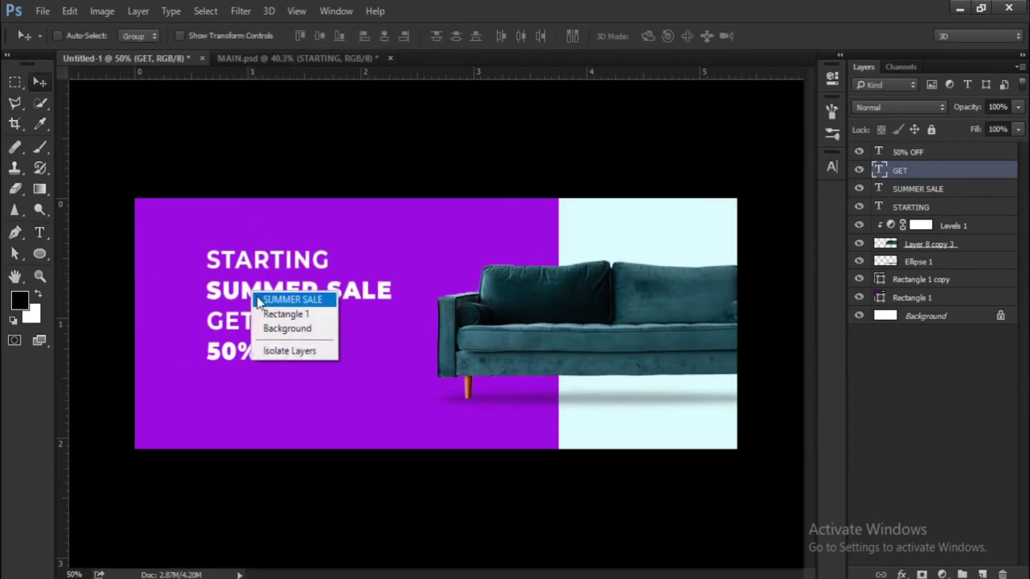
pyautogui.click(252, 226)
pyautogui.hotkey('ctrl', 't')
pyautogui.moveTo(334, 301); pyautogui.dragTo(315, 267)
pyautogui.press('Return')
# Step: Scale down the STARTING text and centre it above SUMMER SALE
pyautogui.rightClick(311, 263)
pyautogui.click(335, 267)
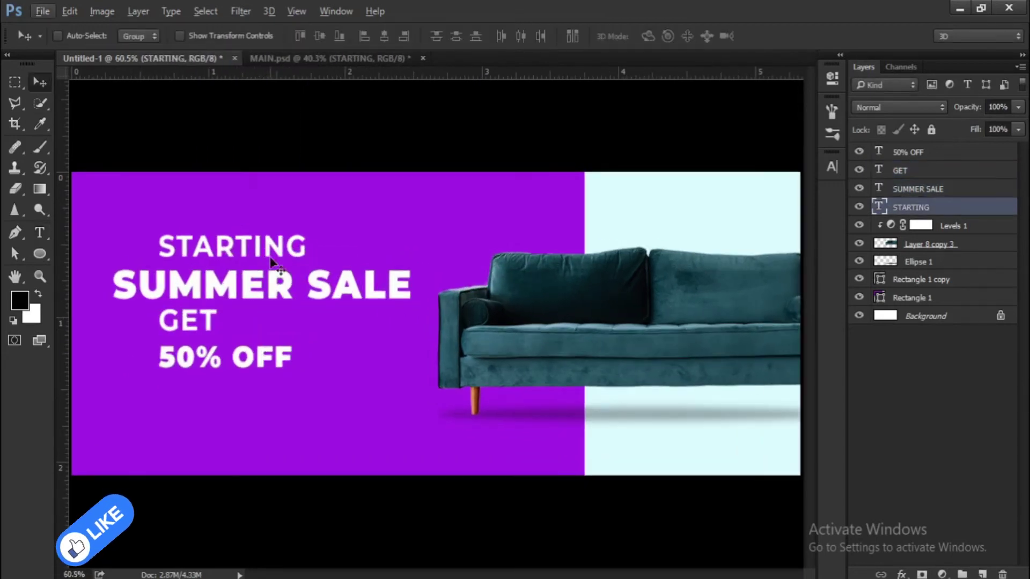
pyautogui.hotkey('ctrl', 't')
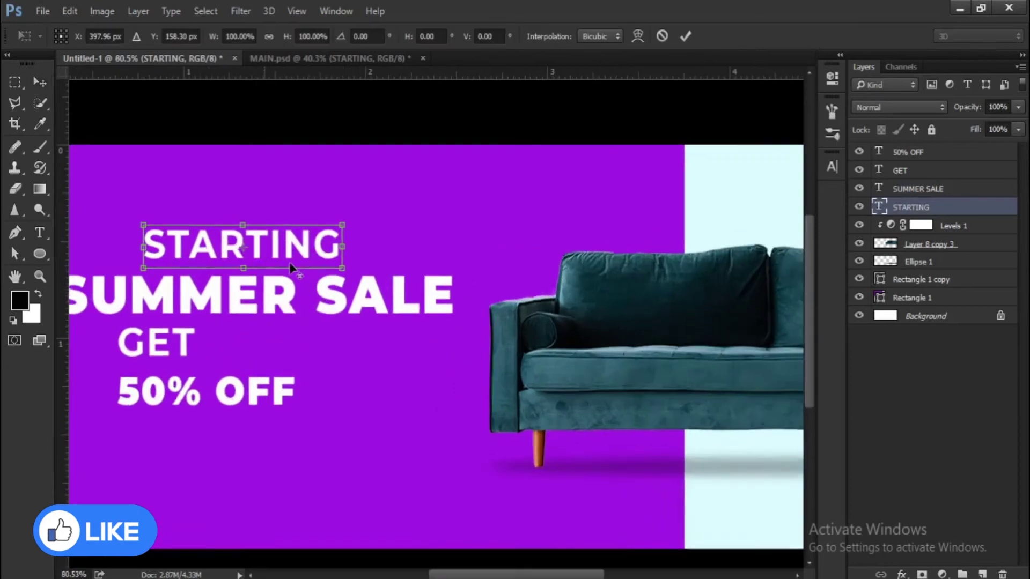
pyautogui.scroll(3, 289, 262)
pyautogui.moveTo(360, 270); pyautogui.dragTo(272, 255)
pyautogui.press('Return')
pyautogui.scroll(-5, 292, 253)
# Step: Centre the GET text below SUMMER SALE and scale it to about 80.16%
pyautogui.press('t')
pyautogui.click(40, 82)
pyautogui.rightClick(189, 326)
pyautogui.click(209, 337)
pyautogui.moveTo(200, 328); pyautogui.dragTo(244, 330)
pyautogui.hotkey('ctrl', 't')
pyautogui.scroll(3, 247, 346)
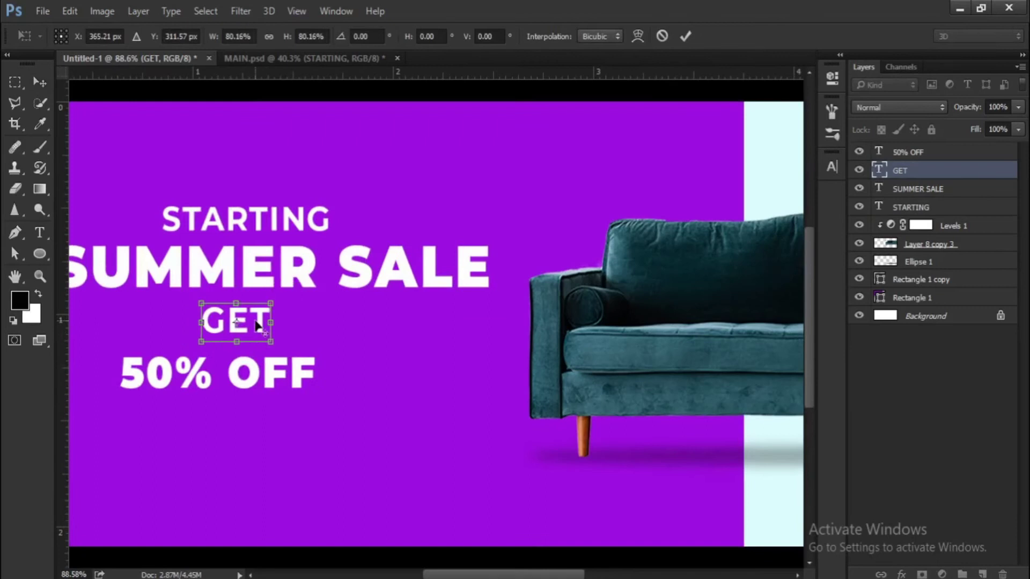
pyautogui.press('Return')
# Step: Increase the font size of 50% in the discount line and move the line down below GET
pyautogui.scroll(-3, 244, 330)
pyautogui.press('t')
pyautogui.moveTo(223, 372); pyautogui.dragTo(160, 370)
pyautogui.moveTo(275, 42); pyautogui.dragTo(281, 42)
pyautogui.click(39, 82)
pyautogui.moveTo(235, 367); pyautogui.dragTo(237, 389)
# Step: Cut the word OFF out of the discount line and paste it into a separate text layer
pyautogui.press('t')
pyautogui.moveTo(346, 394); pyautogui.dragTo(280, 392)
pyautogui.hotkey('ctrl', 'x')
pyautogui.hotkey('ctrl', 'Return')
pyautogui.click(286, 372)
pyautogui.hotkey('ctrl', 'v')
pyautogui.click(39, 82)
# Step: Resize and arrange the discount text under GET, with a smaller OFF raised beside the large 50%
pyautogui.scroll(4, 226, 330)
pyautogui.moveTo(343, 358); pyautogui.dragTo(332, 403)
pyautogui.scroll(-7, 297, 396)
pyautogui.scroll(-2, 293, 393)
pyautogui.keyDown('ctrl'); pyautogui.click(275, 352); pyautogui.keyUp('ctrl')
pyautogui.hotkey('ctrl', 't')
pyautogui.moveTo(317, 369); pyautogui.dragTo(356, 354)
pyautogui.press('Return')
pyautogui.scroll(2, 326, 375)
pyautogui.keyDown('ctrl'); pyautogui.click(351, 351); pyautogui.keyUp('ctrl')
pyautogui.scroll(-1, 355, 354)
# Step: Scale the SUMMER SALE text up to about 109.26%
pyautogui.scroll(2, 356, 354)
pyautogui.keyDown('ctrl'); pyautogui.click(370, 307); pyautogui.keyUp('ctrl')
pyautogui.hotkey('ctrl', 't')
pyautogui.moveTo(416, 304); pyautogui.dragTo(428, 308)
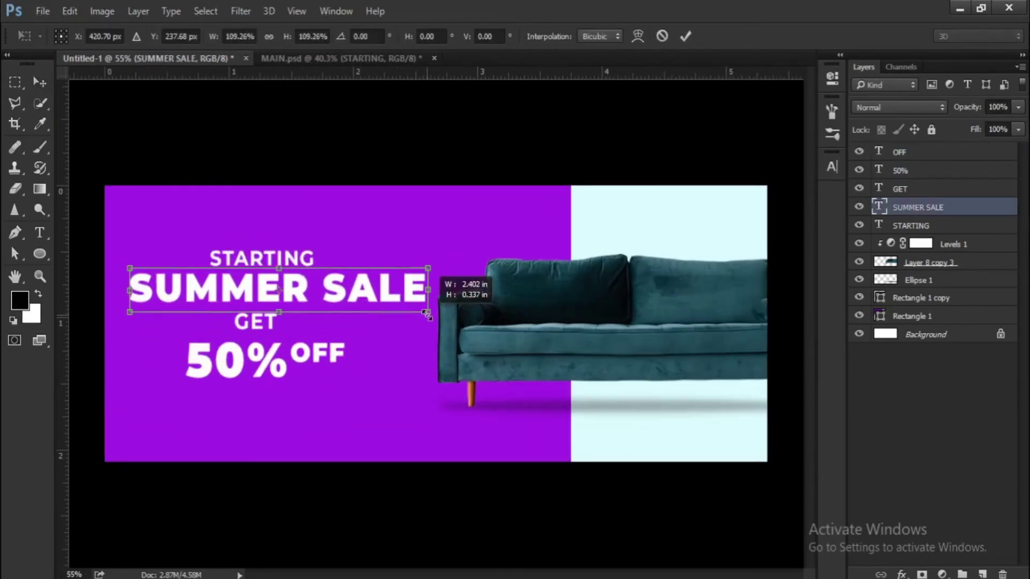
pyautogui.press('Return')
# Step: Reposition the GET, SUMMER SALE and STARTING lines to even out the spacing and centring of the headline
pyautogui.scroll(2, 249, 326)
pyautogui.keyDown('ctrl'); pyautogui.click(255, 334); pyautogui.keyUp('ctrl')
pyautogui.moveTo(254, 332); pyautogui.dragTo(254, 336)
pyautogui.keyDown('ctrl'); pyautogui.click(267, 294); pyautogui.keyUp('ctrl')
pyautogui.moveTo(266, 294); pyautogui.dragTo(268, 303)
pyautogui.keyDown('ctrl'); pyautogui.click(272, 244); pyautogui.keyUp('ctrl')
pyautogui.moveTo(273, 244); pyautogui.dragTo(264, 249)
pyautogui.scroll(-2, 307, 305)
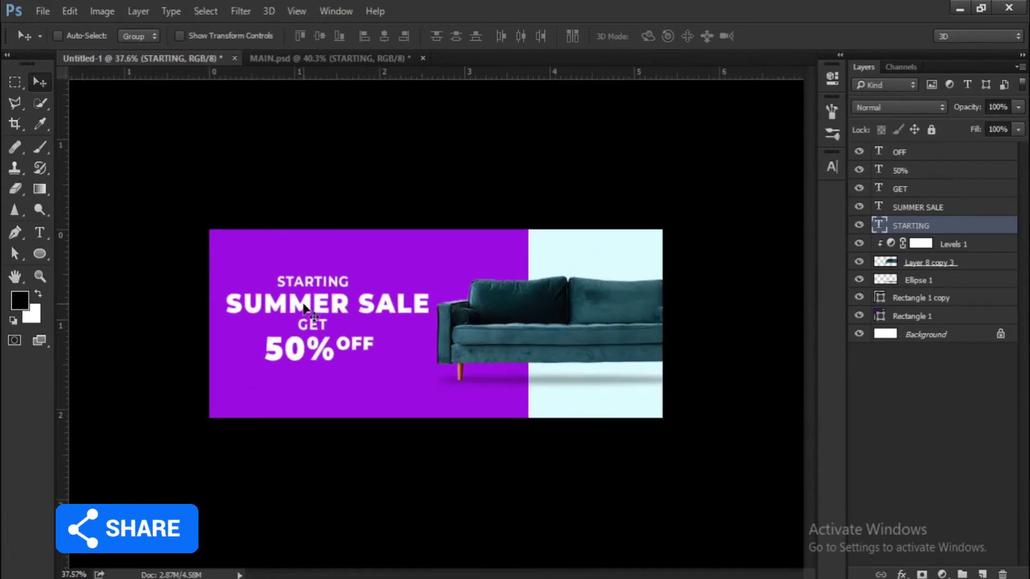
# Step: Select all five text layers and nudge them slightly to the right together, towards the sofa's arm
pyautogui.keyDown('shift'); pyautogui.click(899, 151); pyautogui.keyUp('shift')
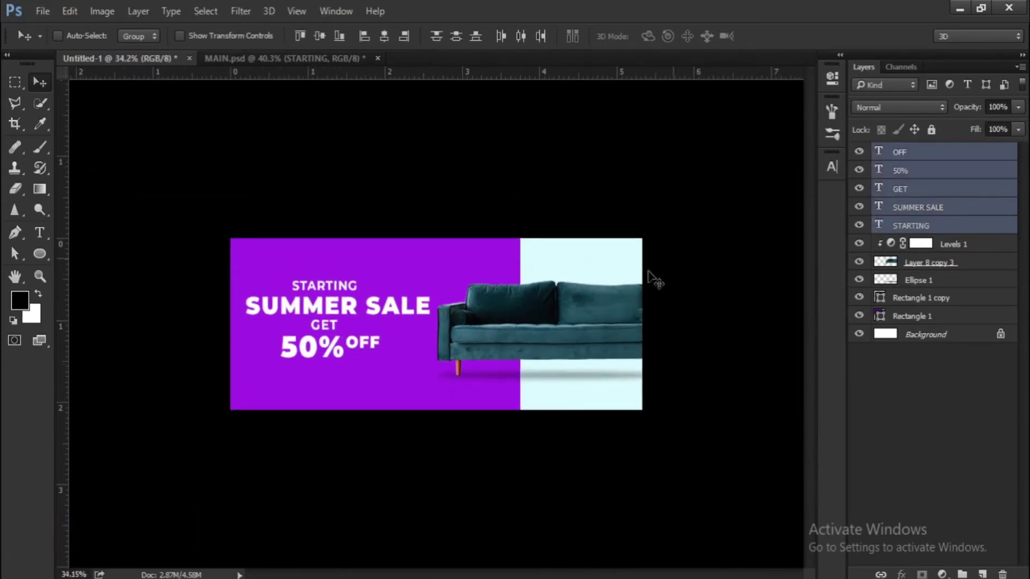
pyautogui.press('Right')
pyautogui.press('Right')
pyautogui.press('Right')
pyautogui.press('Right')
pyautogui.press('Right')
pyautogui.press('Right')
pyautogui.press('Right')
pyautogui.press('Right')
pyautogui.press('Right')
pyautogui.press('Right')
pyautogui.press('Right')
pyautogui.press('Right')
pyautogui.press('Right')
pyautogui.press('Right')
pyautogui.press('Right')
pyautogui.press('Right')
pyautogui.press('Right')
pyautogui.press('Right')
pyautogui.press('Right')
pyautogui.press('Right')
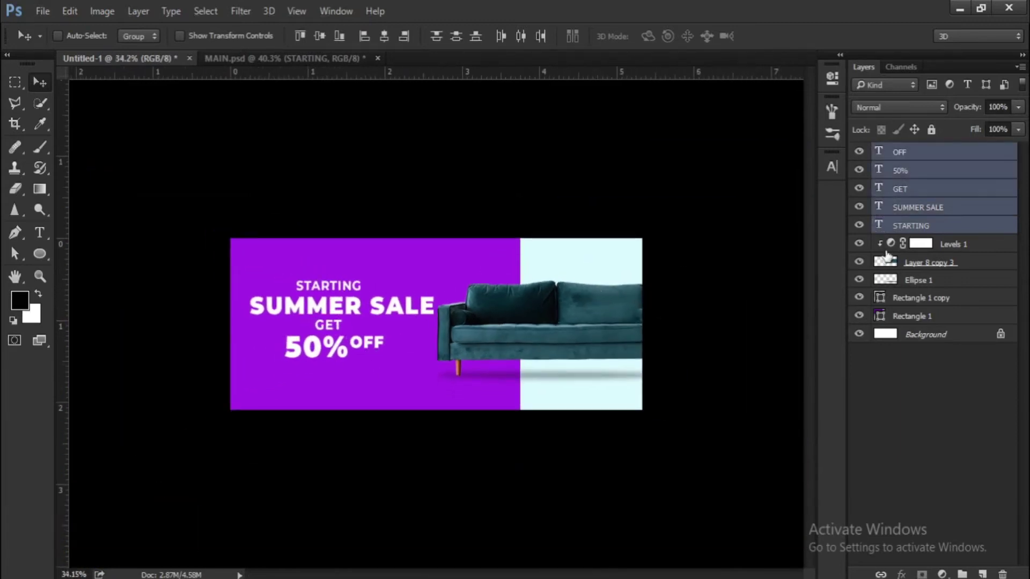
# Step: Draw a black rectangle about 228 × 65 px below the 50% OFF text, on a layer above the OFF text
pyautogui.click(900, 172)
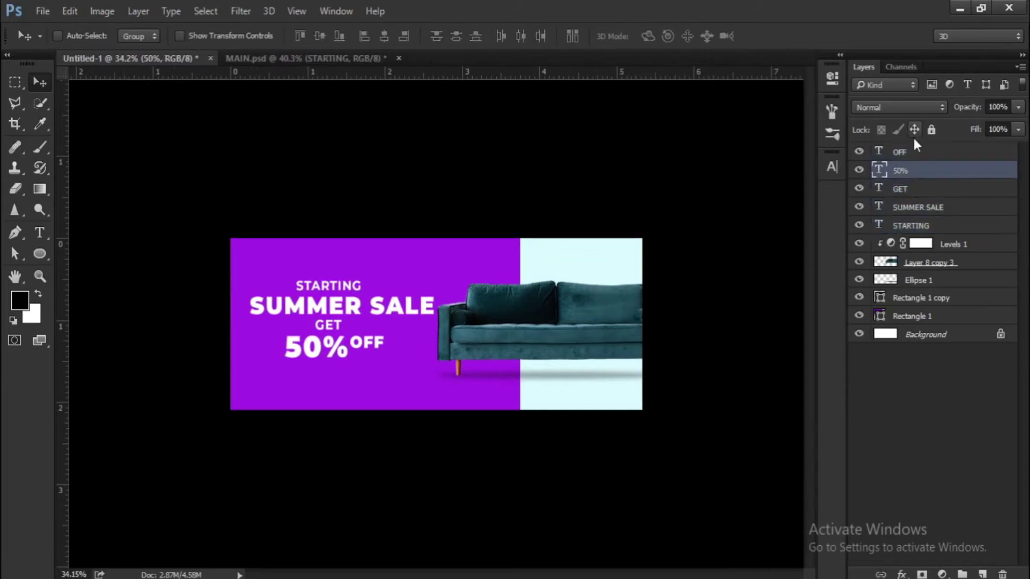
pyautogui.click(902, 153)
pyautogui.hotkey('ctrl', '+')
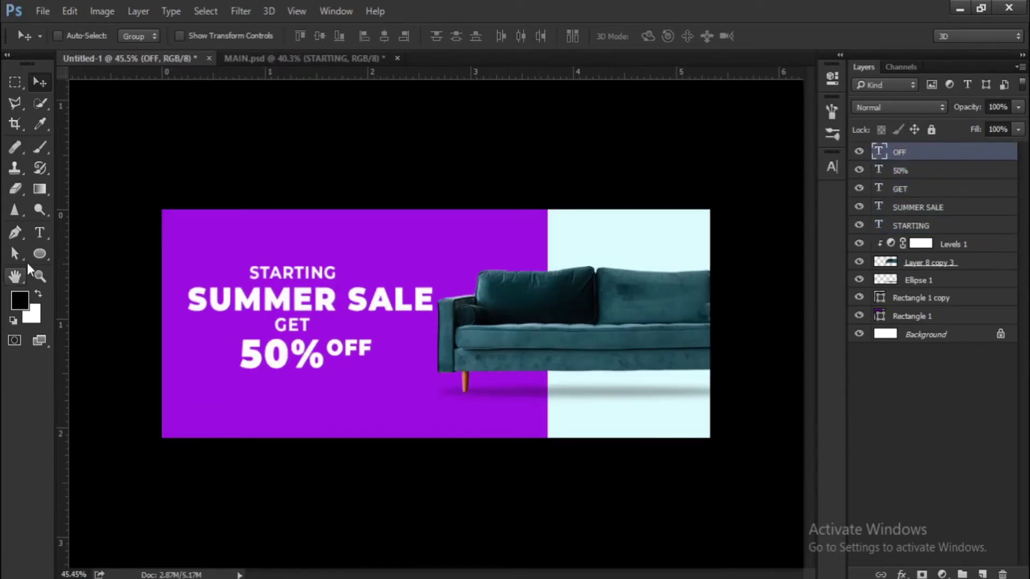
pyautogui.click(41, 256)
pyautogui.click(63, 253)
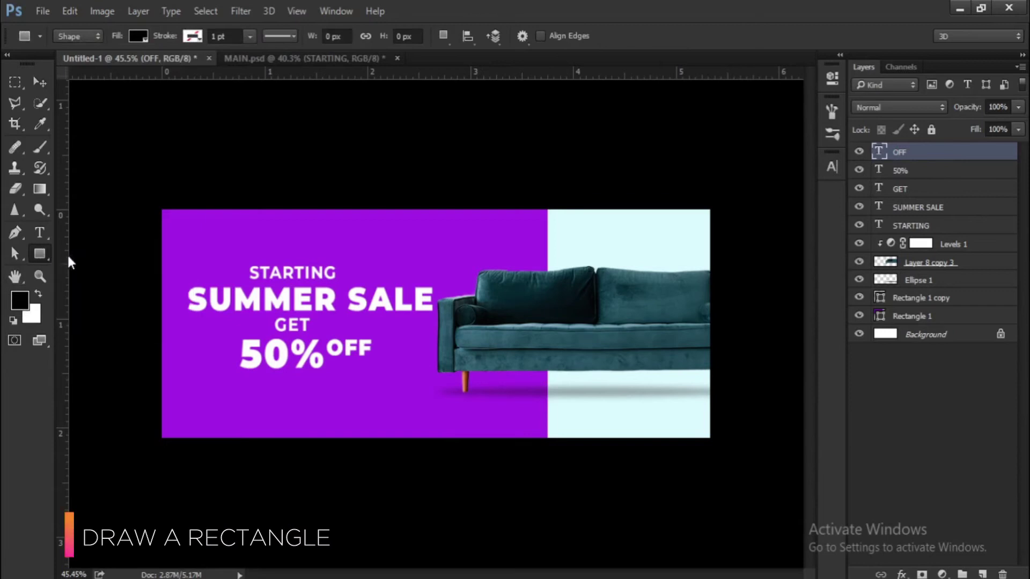
pyautogui.moveTo(239, 396); pyautogui.dragTo(315, 419)
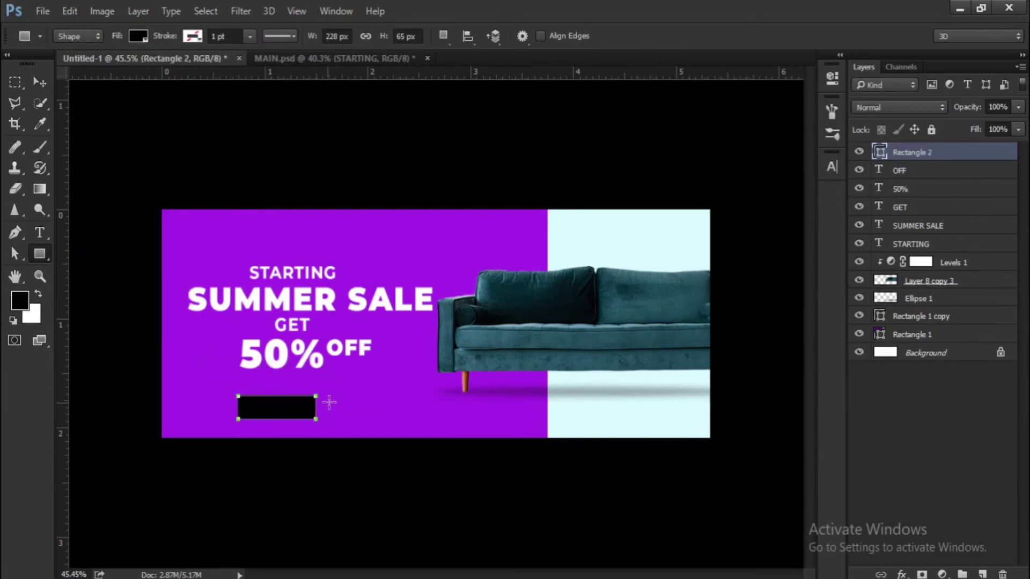
# Step: Change the fill of the rectangle below the discount text to white
pyautogui.press('a')
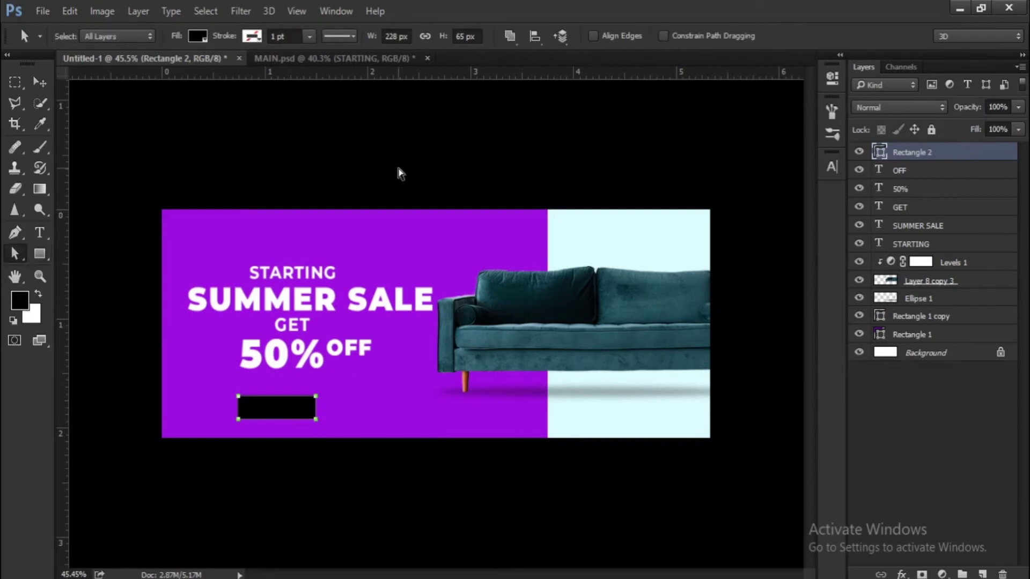
pyautogui.click(197, 36)
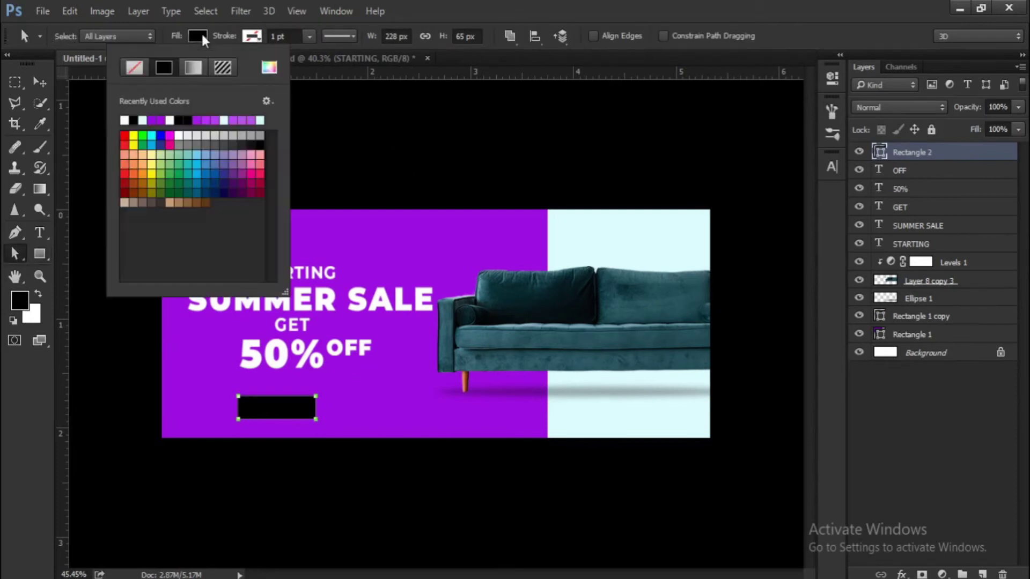
pyautogui.click(124, 120)
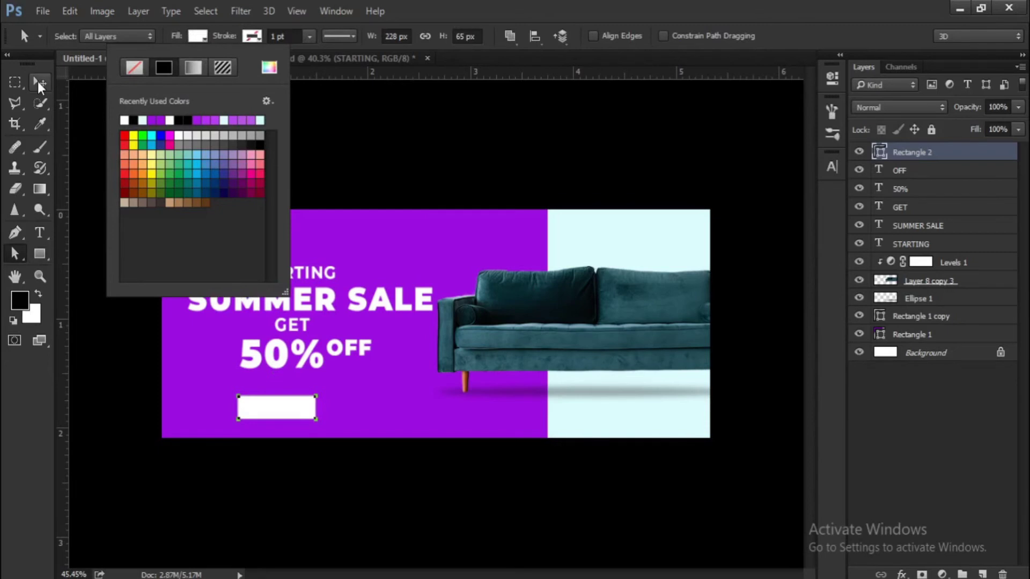
# Step: Add the text SHOP NOW in black (#000000) beside the white rectangle below the discount line
pyautogui.press('v')
pyautogui.hotkey('ctrl', '0')
pyautogui.press('t')
pyautogui.click(336, 413)
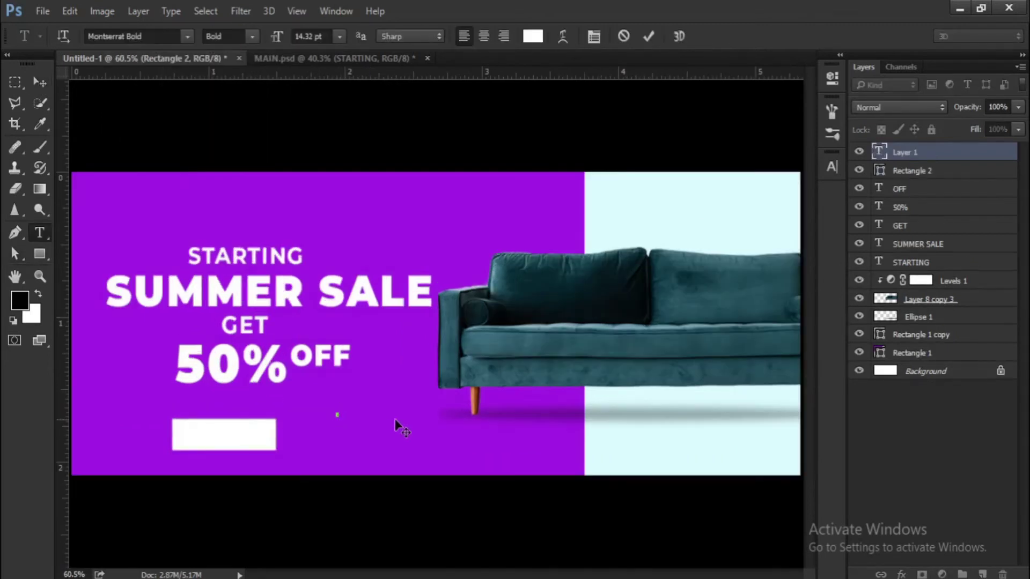
pyautogui.click(533, 37)
pyautogui.moveTo(548, 422); pyautogui.dragTo(547, 435)
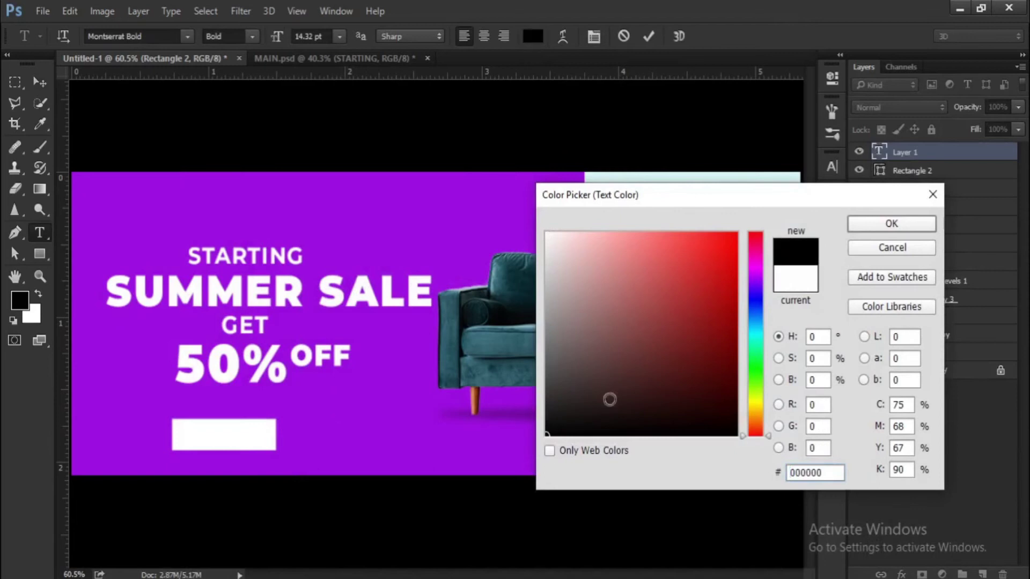
pyautogui.click(869, 225)
pyautogui.write('SHOP')
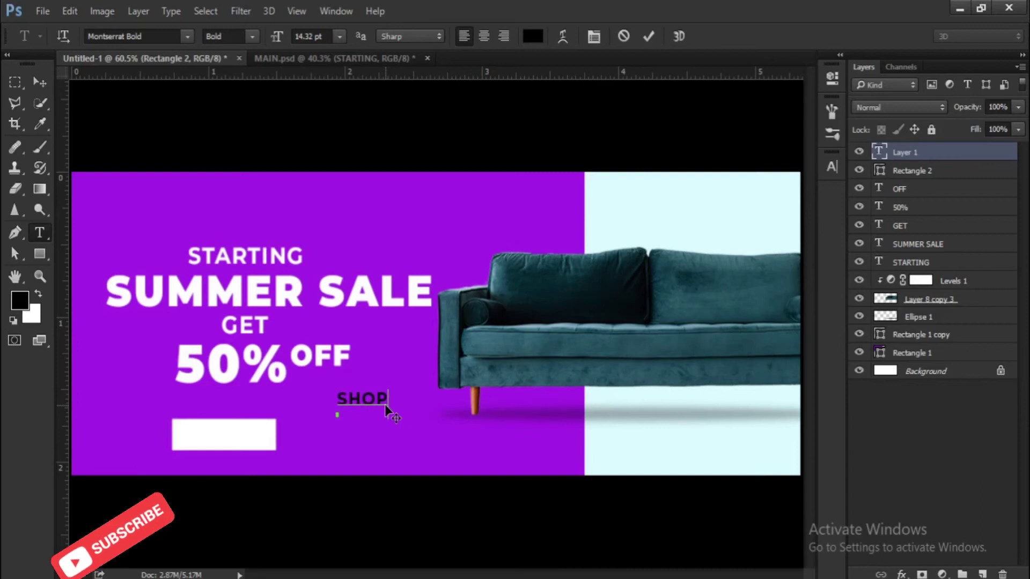
pyautogui.write(' NOW')
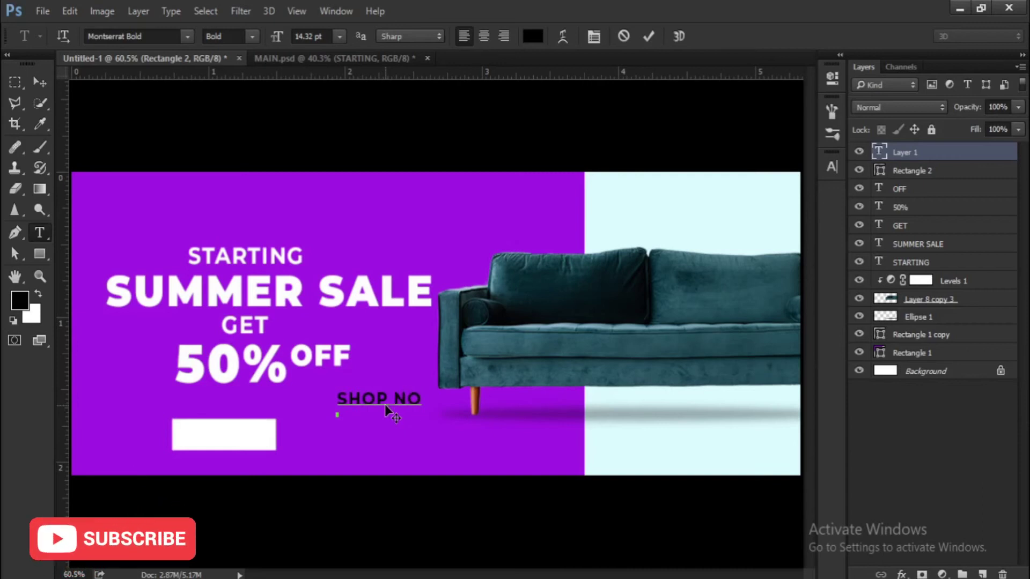
# Step: Move the SHOP NOW text onto the white rectangle so it sits centred inside it
pyautogui.click(46, 87)
pyautogui.moveTo(386, 400); pyautogui.dragTo(225, 435)
pyautogui.scroll(-3, 327, 340)
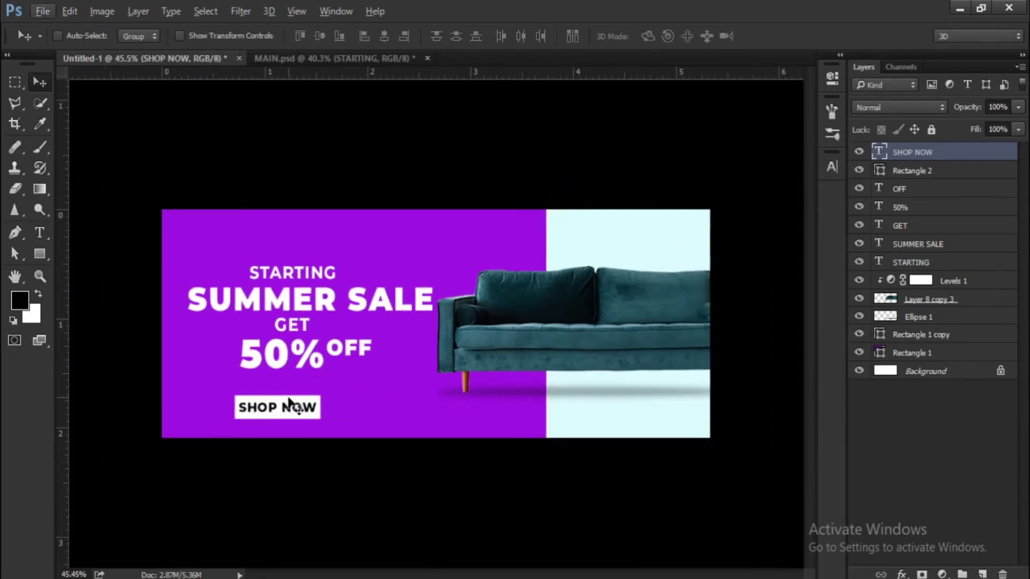
pyautogui.scroll(-1, 290, 403)
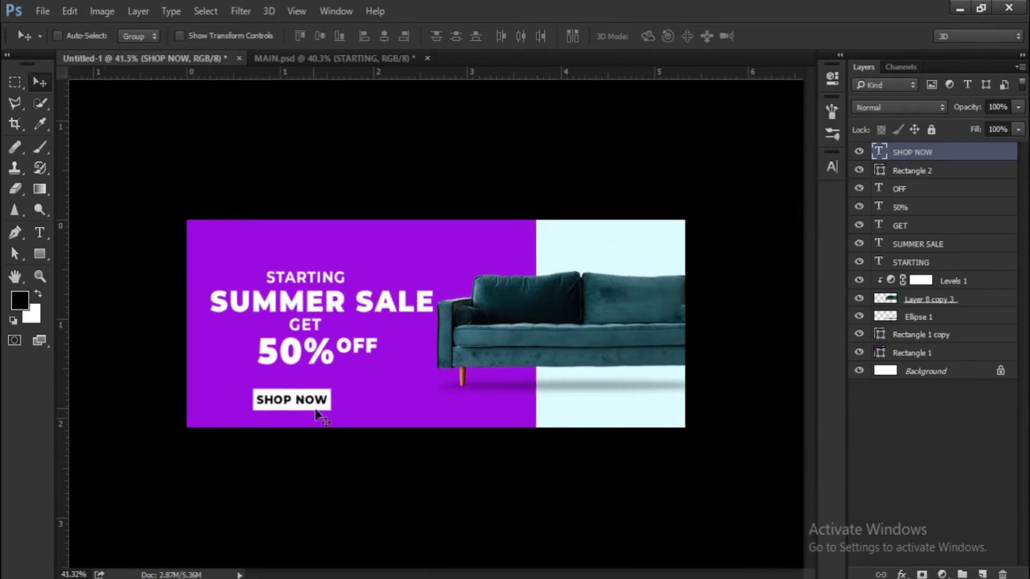
# Step: Select the SHOP NOW text and its white rectangle together and centre them beneath the headline
pyautogui.keyDown('shift'); pyautogui.click(916, 172); pyautogui.keyUp('shift')
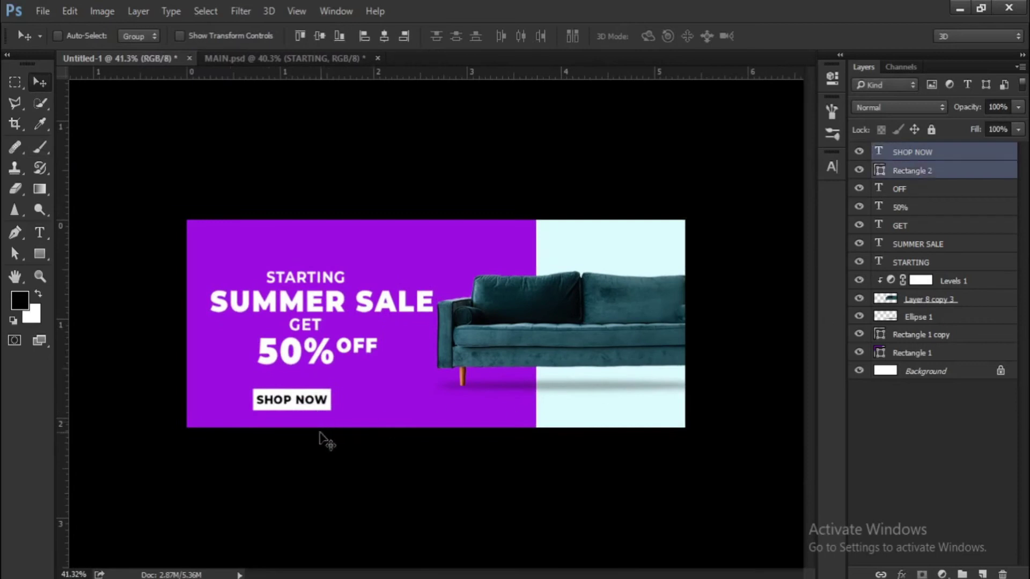
pyautogui.moveTo(321, 424); pyautogui.dragTo(332, 430)
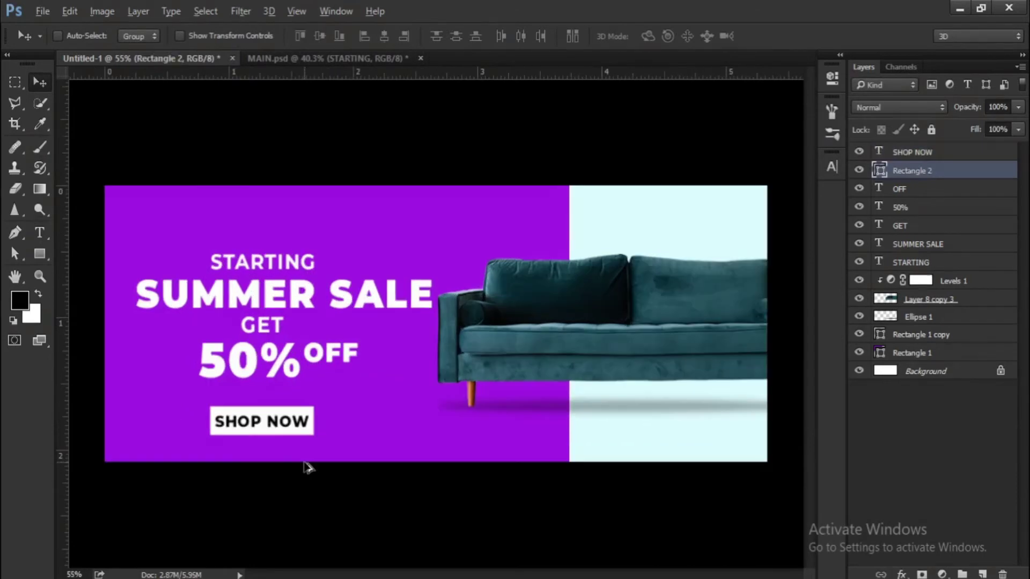
pyautogui.scroll(1, 634, 398)
# Step: Load the SHOP NOW lettering as a selection and mask it out of the white rectangle with a Hide Selection layer mask
pyautogui.click(910, 154)
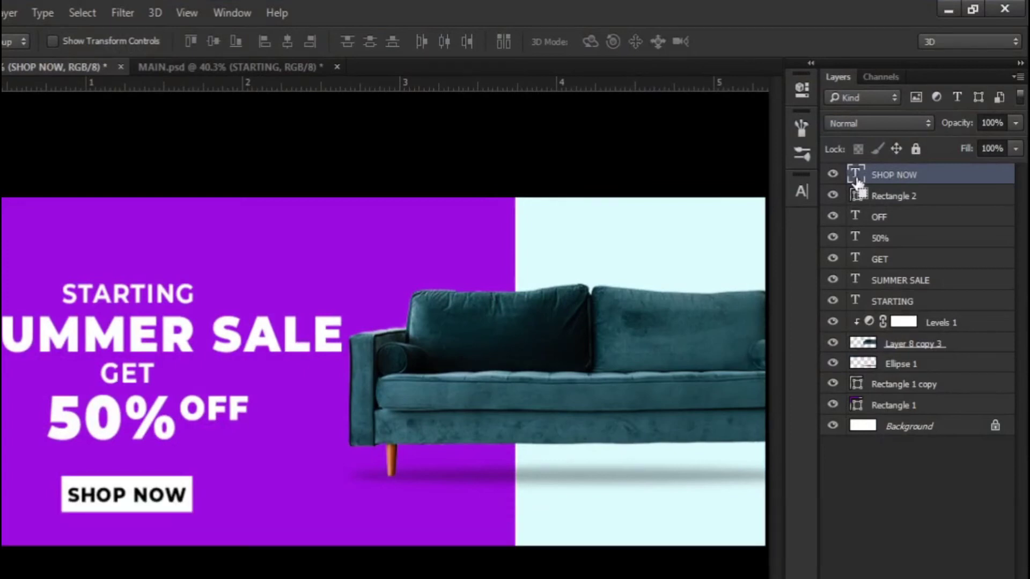
pyautogui.keyDown('ctrl'); pyautogui.click(857, 181); pyautogui.keyUp('ctrl')
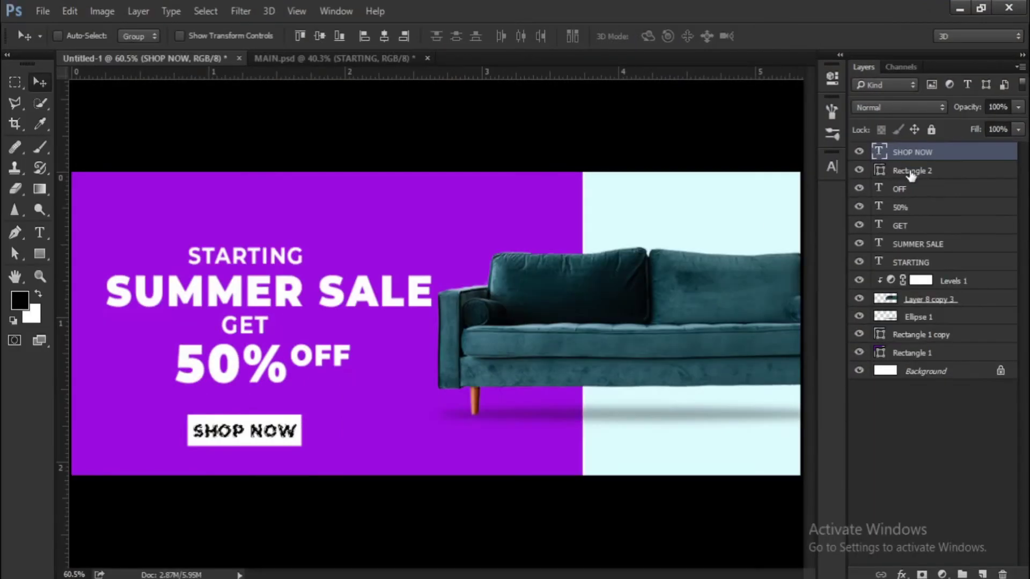
pyautogui.click(910, 171)
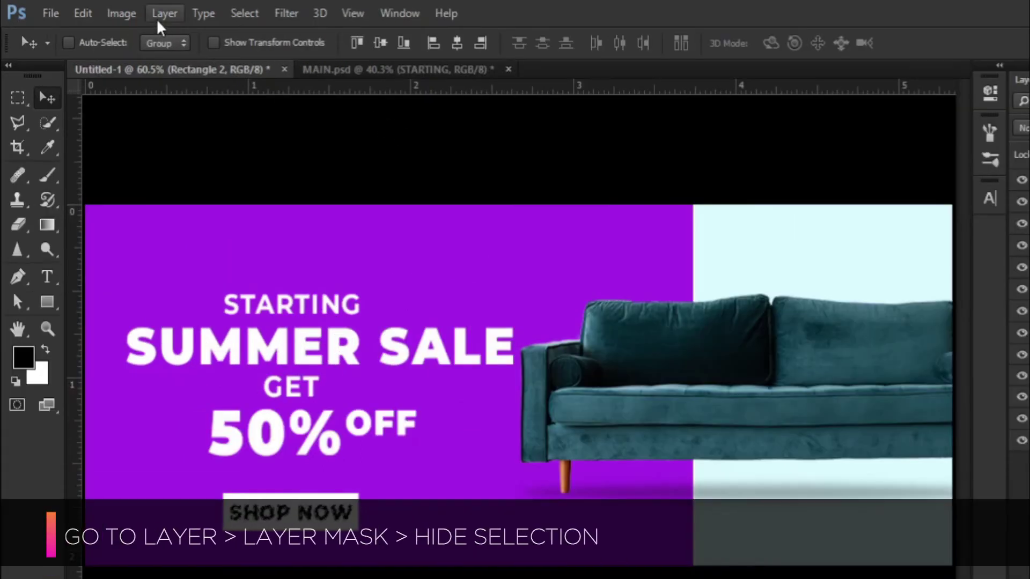
pyautogui.click(136, 11)
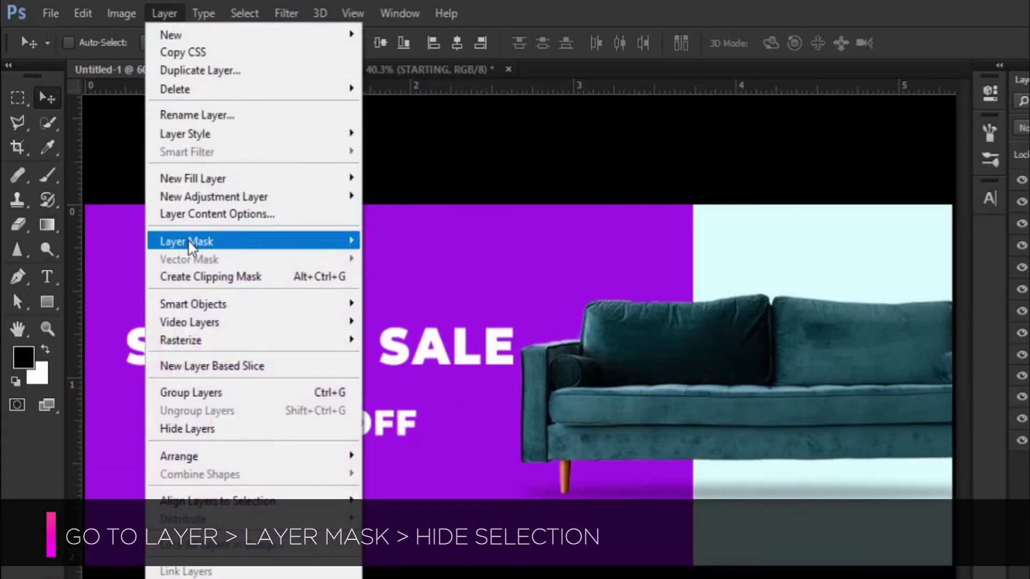
pyautogui.moveTo(189, 246)
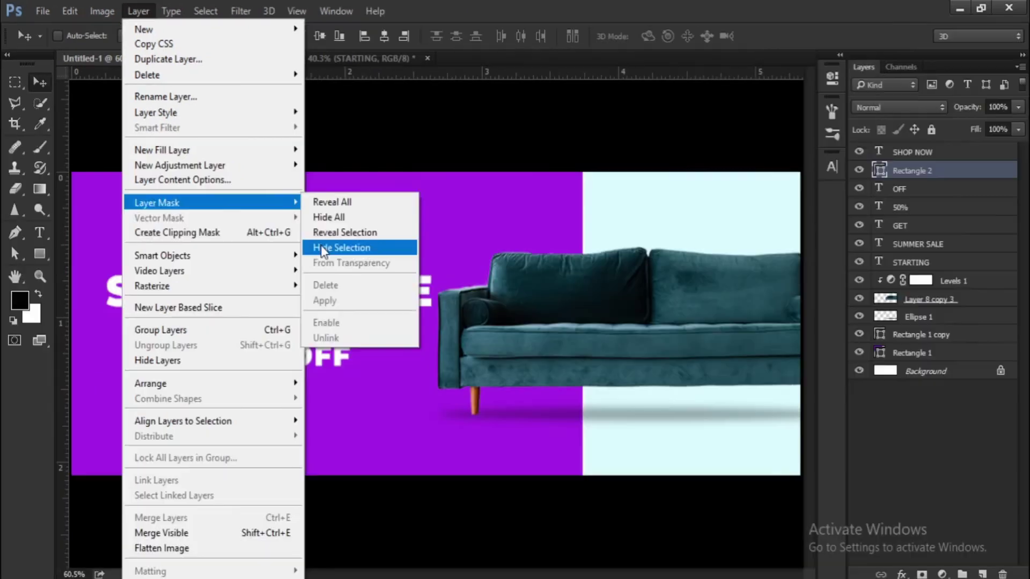
pyautogui.click(323, 250)
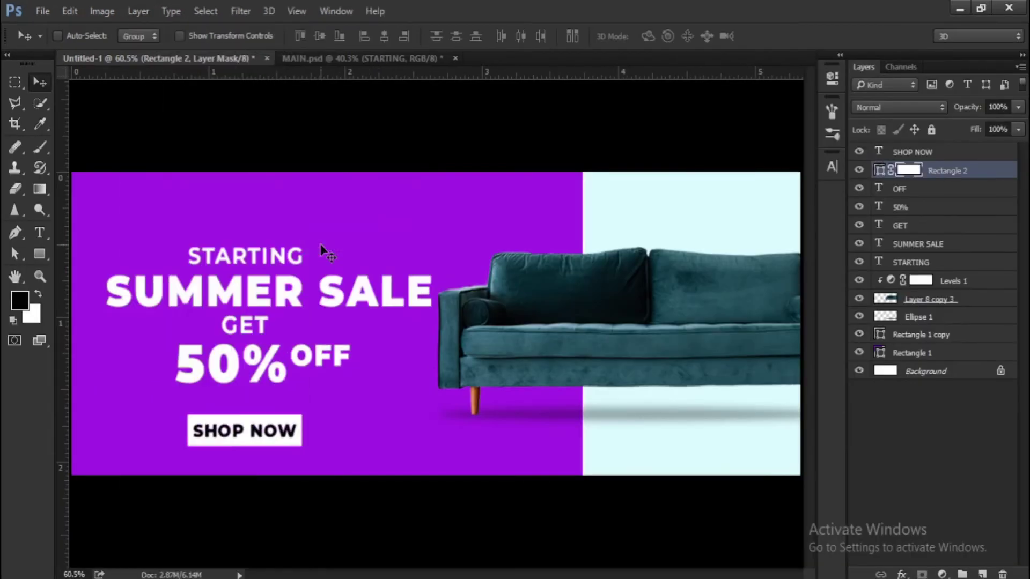
# Step: Hide the SHOP NOW text layer so only the cut-out lettering in the button shows
pyautogui.click(859, 153)
pyautogui.scroll(-1, 388, 398)
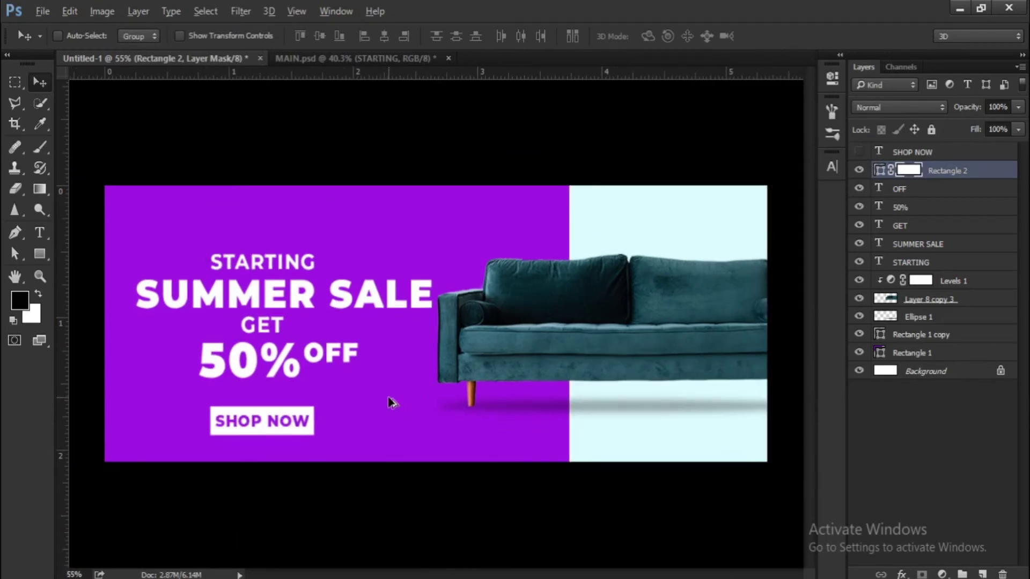
pyautogui.scroll(-1, 392, 402)
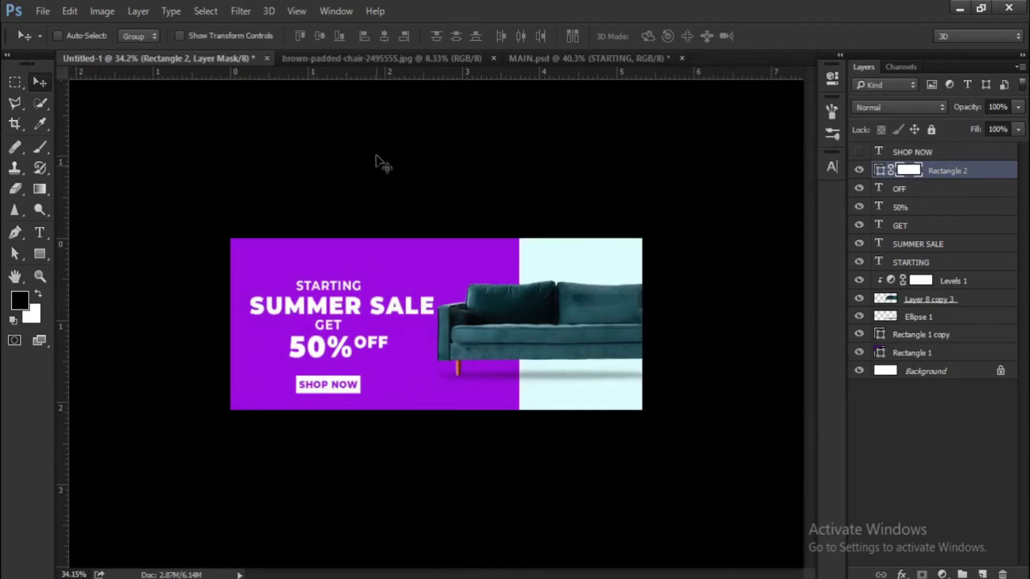
# Step: Bring the brown-padded-chair photo into the banner and place its layer directly above the Background
pyautogui.click(374, 61)
pyautogui.moveTo(401, 224); pyautogui.dragTo(344, 284)
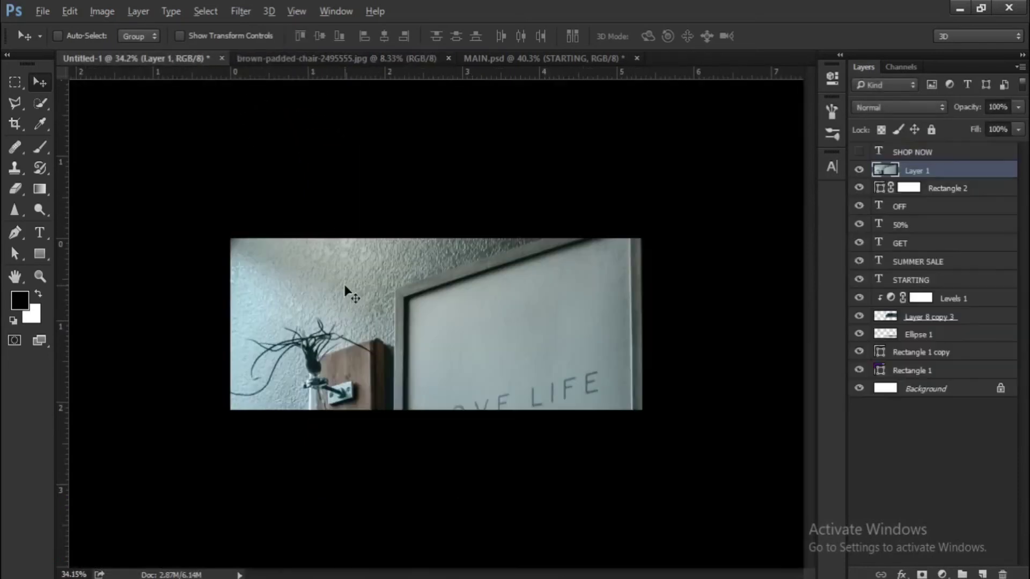
pyautogui.scroll(-1, 343, 285)
pyautogui.scroll(-1, 433, 324)
pyautogui.moveTo(945, 171); pyautogui.dragTo(951, 379)
pyautogui.scroll(-1, 534, 390)
# Step: Hide the purple rectangle, scale the chair photo to about 41%, and position it to fill the banner
pyautogui.click(859, 354)
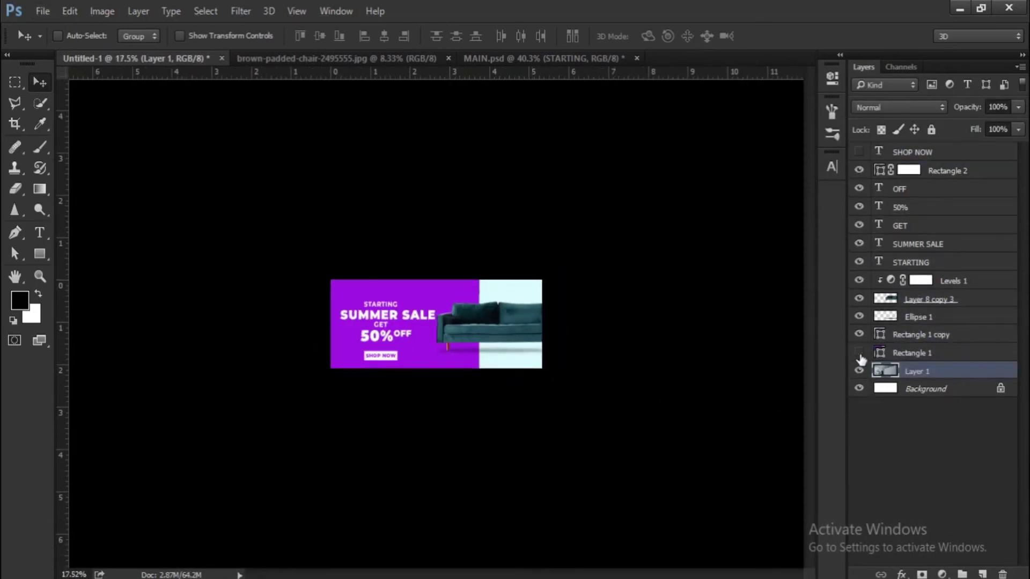
pyautogui.hotkey('ctrl', 't')
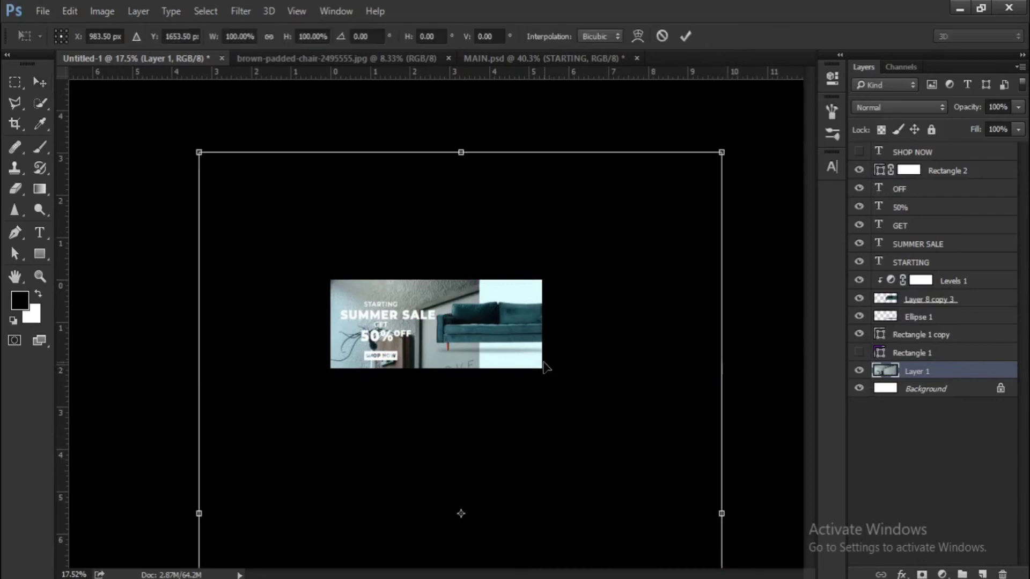
pyautogui.scroll(-3, 544, 364)
pyautogui.moveTo(529, 361); pyautogui.dragTo(466, 350)
pyautogui.moveTo(367, 215); pyautogui.dragTo(380, 233)
pyautogui.scroll(5, 475, 324)
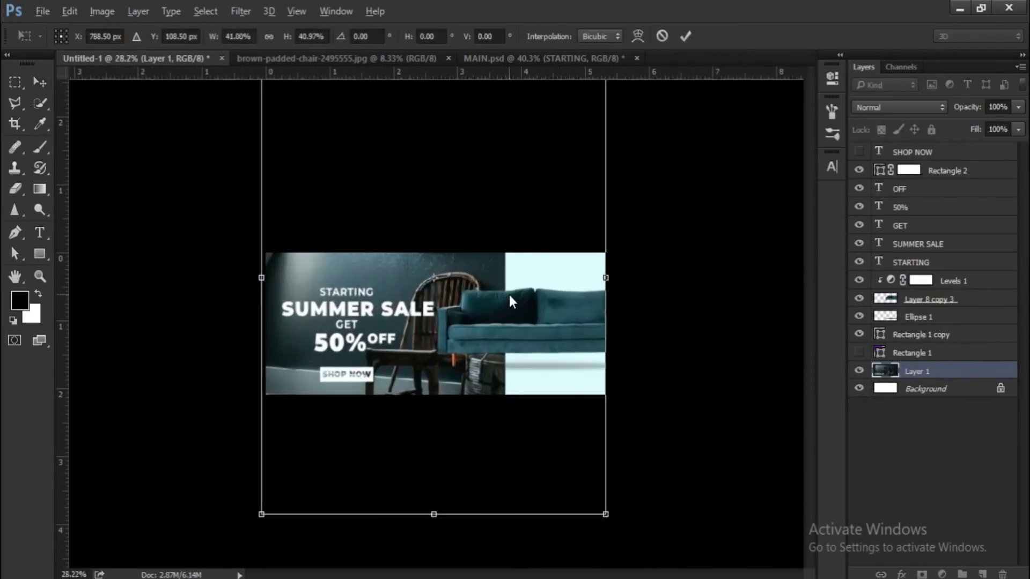
pyautogui.press('Return')
pyautogui.scroll(1, 517, 349)
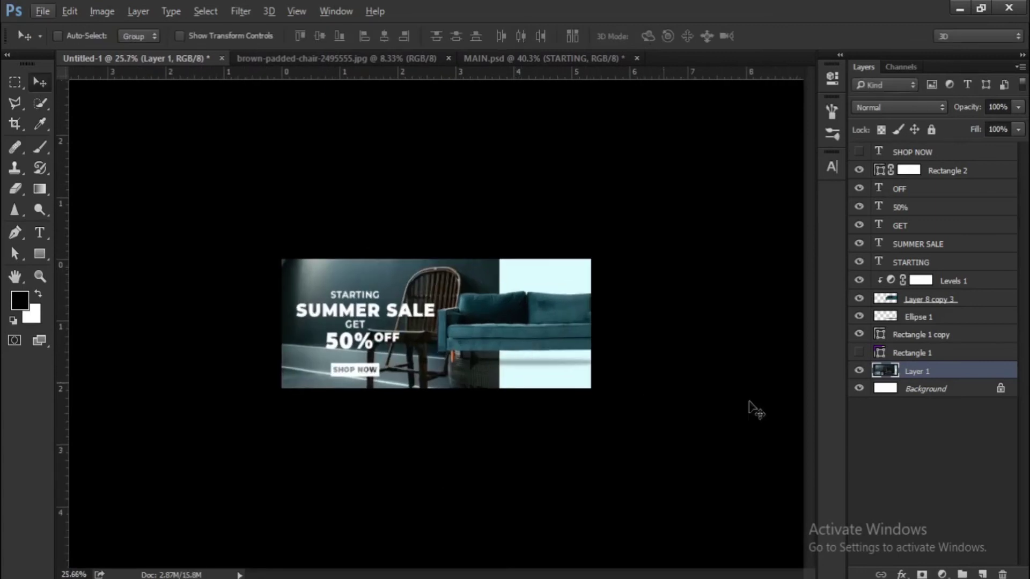
# Step: Show the purple rectangle again and set its opacity to 67%
pyautogui.click(859, 354)
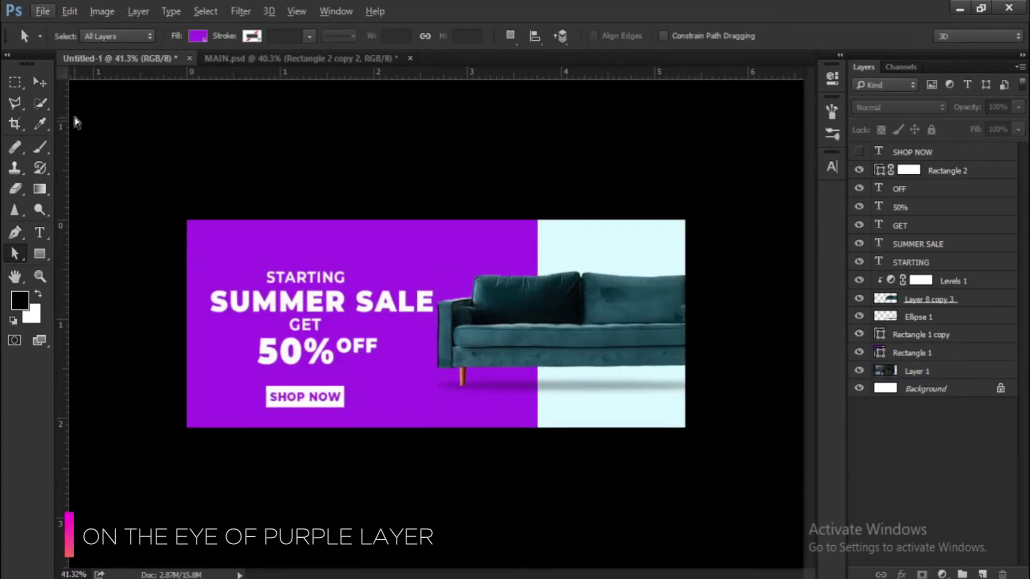
pyautogui.click(39, 82)
pyautogui.click(897, 355)
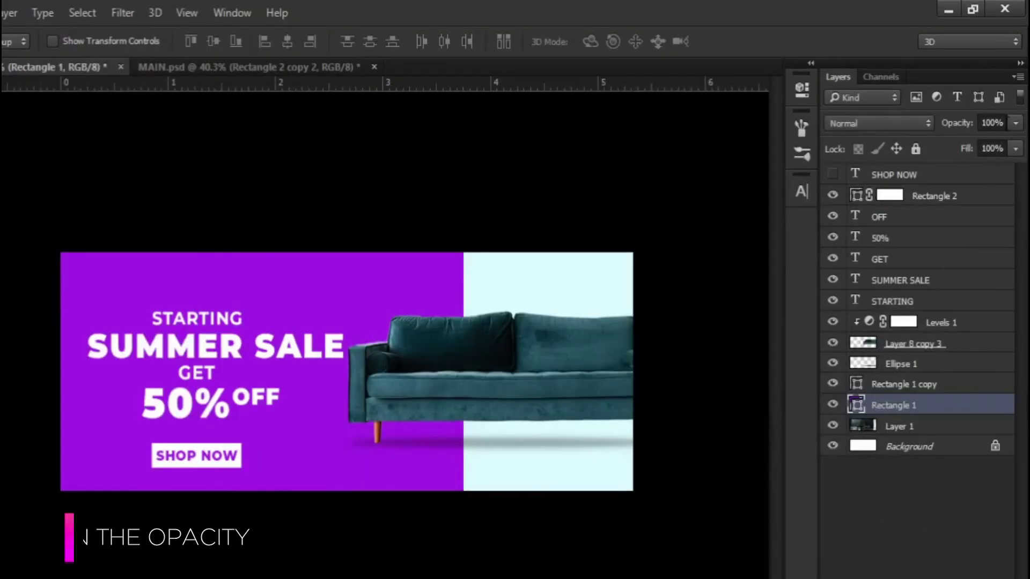
pyautogui.click(990, 107)
pyautogui.write('67')
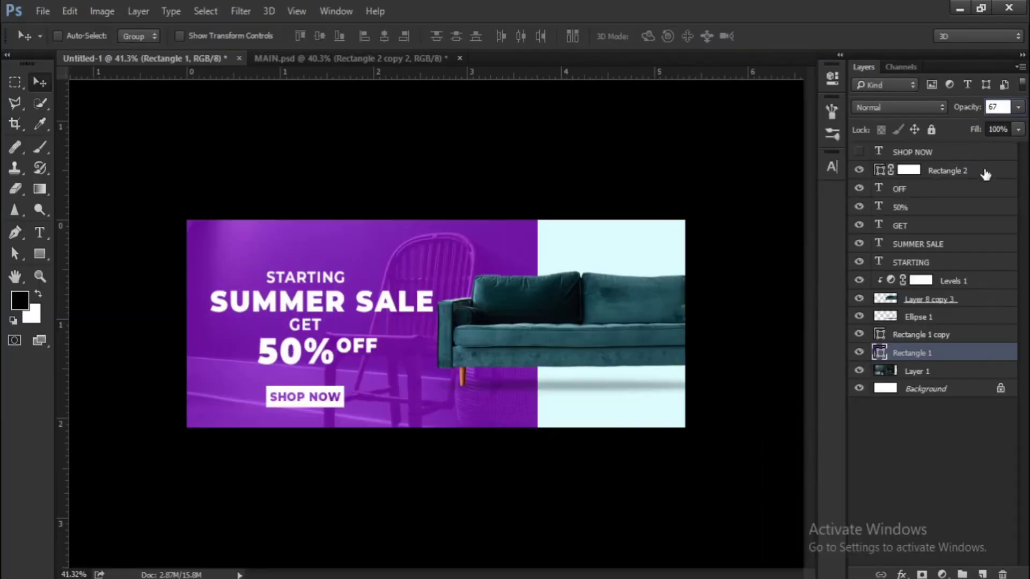
# Step: Add the black text CONNECT US on the light blue panel below the sofa, on a layer above SHOP NOW
pyautogui.click(923, 196)
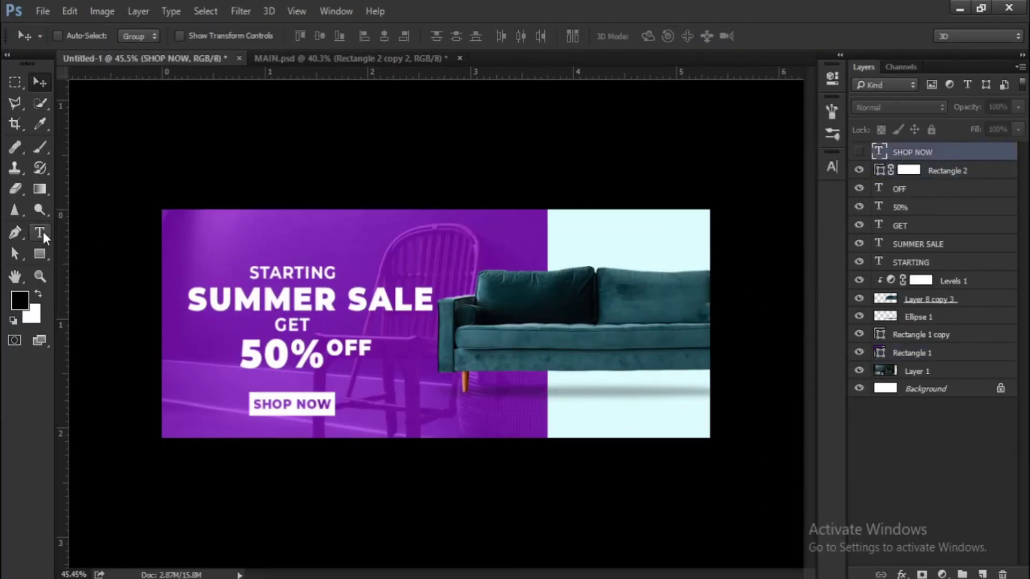
pyautogui.click(41, 233)
pyautogui.hotkey('ctrl', '+')
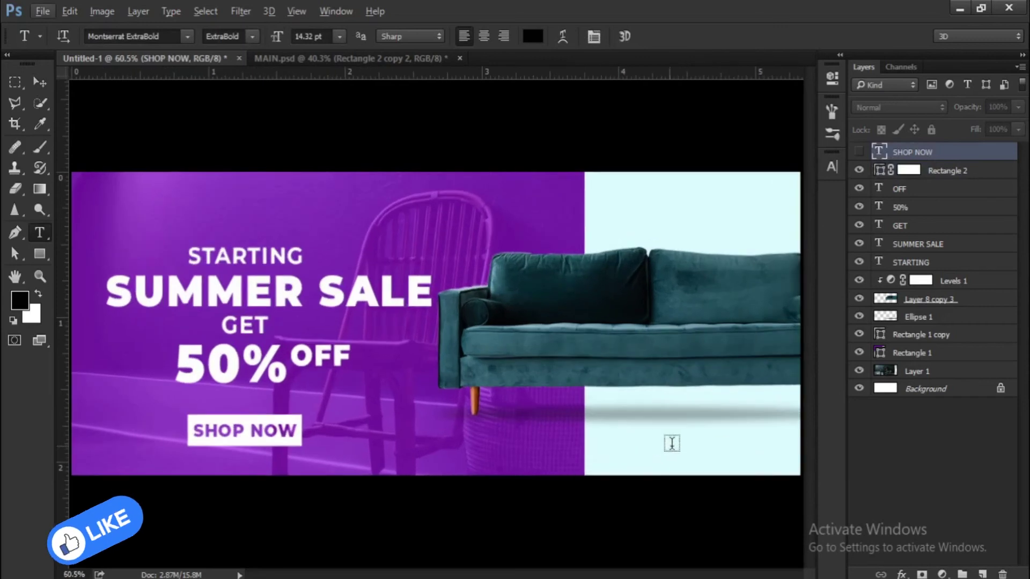
pyautogui.click(708, 441)
pyautogui.hotkey('ctrl', '-')
pyautogui.write('C')
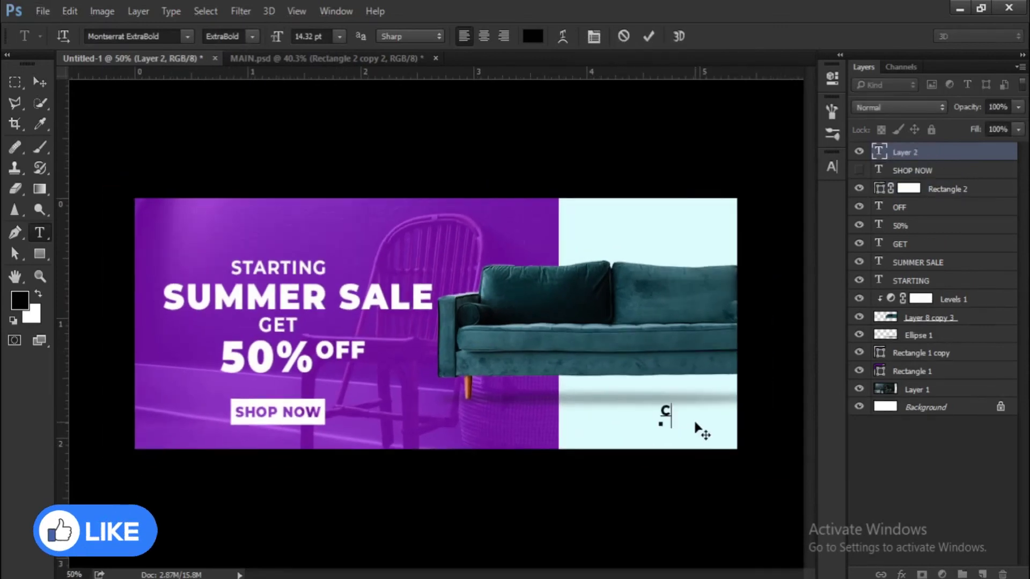
pyautogui.write('ONNEC')
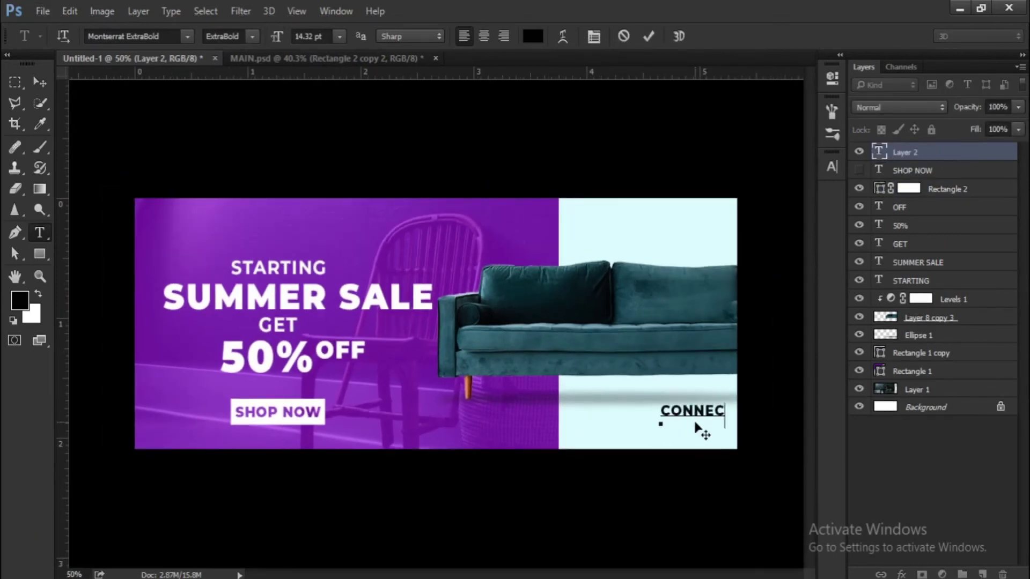
# Step: Shift the CONNECT US text within the light blue panel and scale it down
pyautogui.click(40, 82)
pyautogui.moveTo(700, 422); pyautogui.dragTo(668, 424)
pyautogui.scroll(4, 756, 447)
pyautogui.hotkey('ctrl', 't')
pyautogui.press('Return')
pyautogui.scroll(-2, 634, 421)
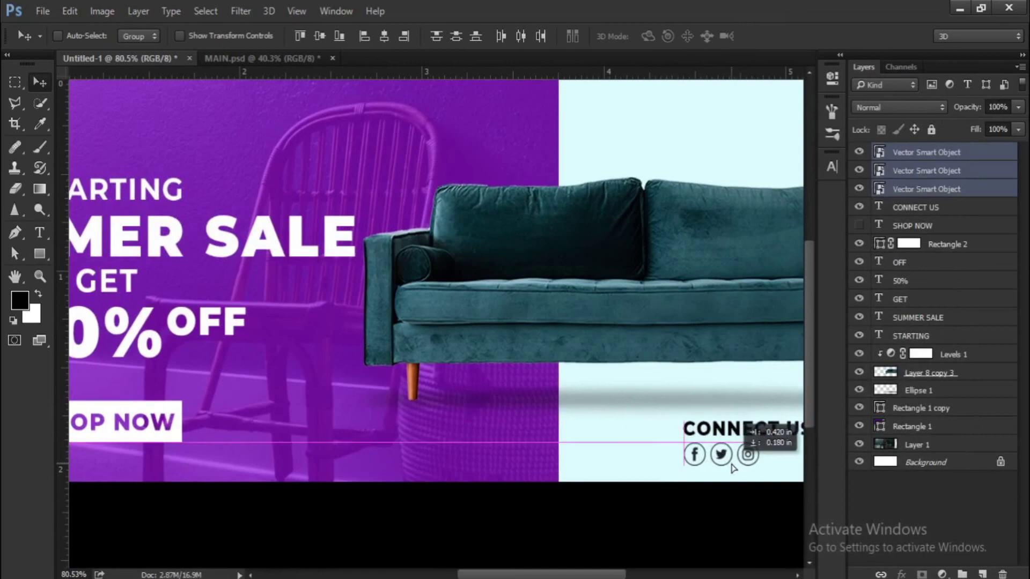
# Step: Place the Facebook, Twitter and Instagram icons beneath CONNECT US, aligned with its right end, and adjust their size
pyautogui.scroll(2, 596, 437)
pyautogui.moveTo(595, 439); pyautogui.dragTo(644, 466)
pyautogui.hotkey('ctrl', 't')
pyautogui.scroll(-2, 659, 442)
pyautogui.scroll(3, 679, 470)
pyautogui.press('Return')
pyautogui.scroll(-5, 91, 276)
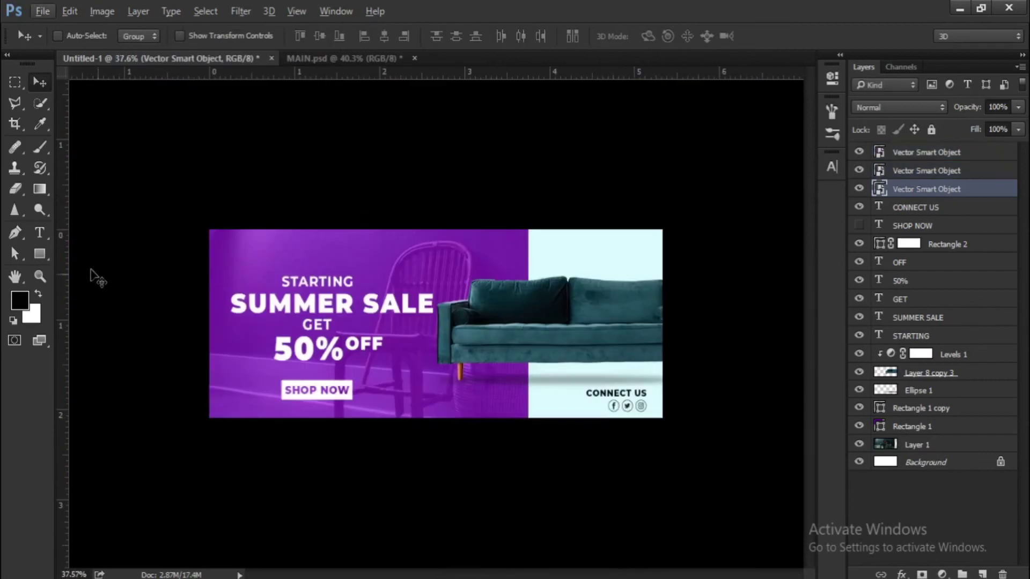
# Step: Draw a rectangle about 1606 × 629 px over the whole banner, above all other layers, and remove its fill
pyautogui.click(43, 253)
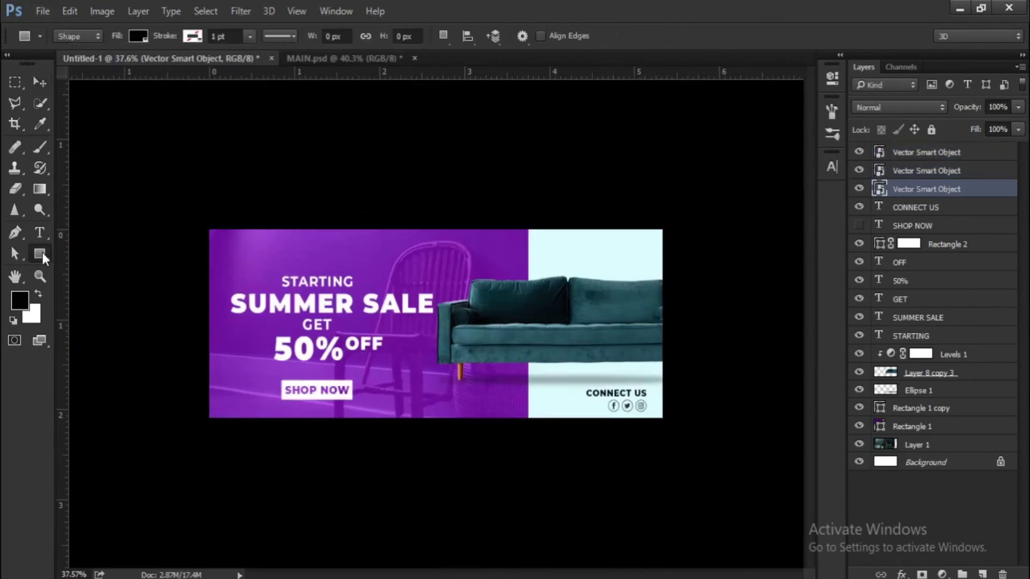
pyautogui.click(893, 155)
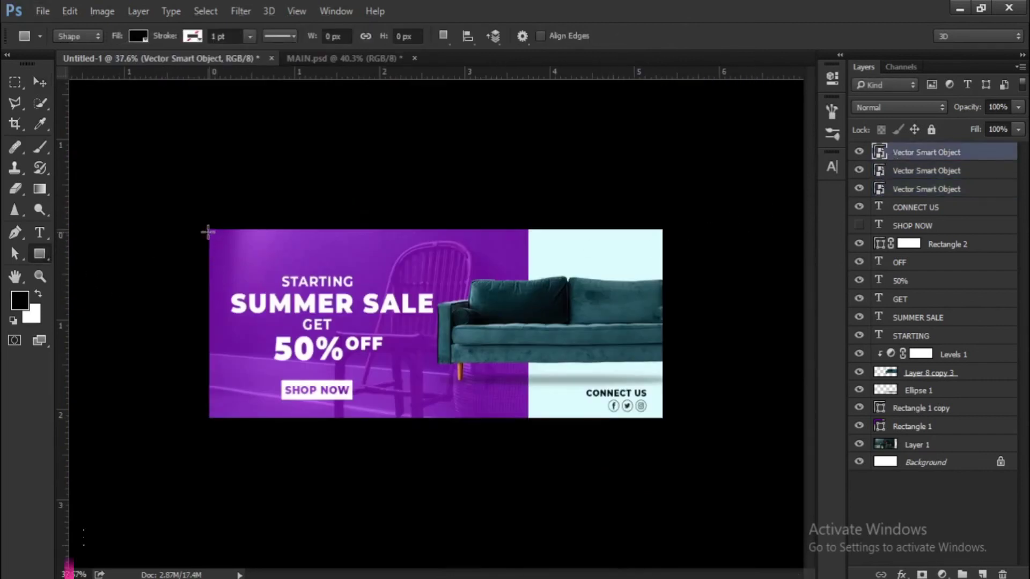
pyautogui.moveTo(208, 230)
pyautogui.mouseDown()
pyautogui.moveTo(295, 292)
pyautogui.moveTo(535, 403)
pyautogui.moveTo(662, 417)
pyautogui.mouseUp()
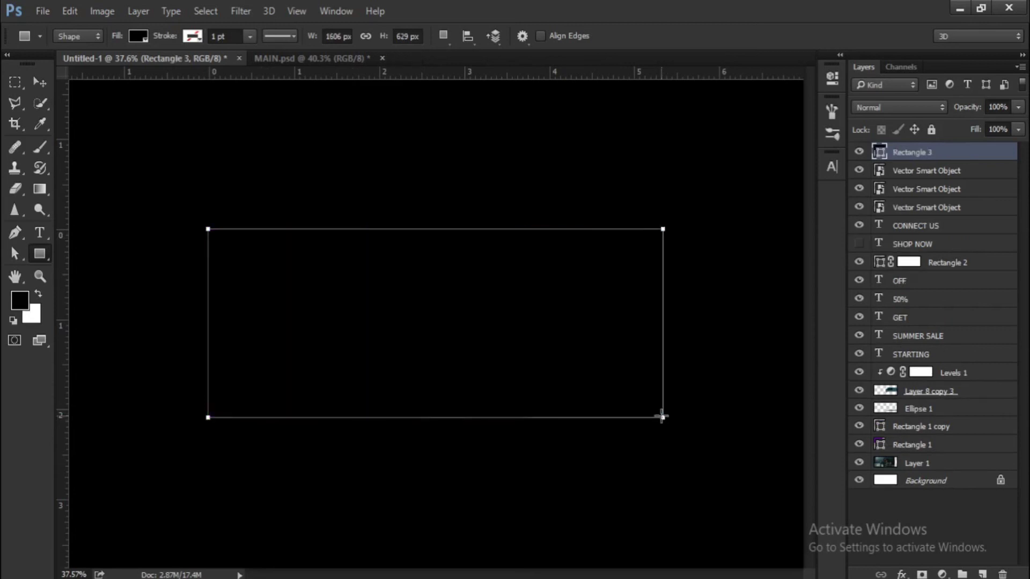
pyautogui.click(137, 35)
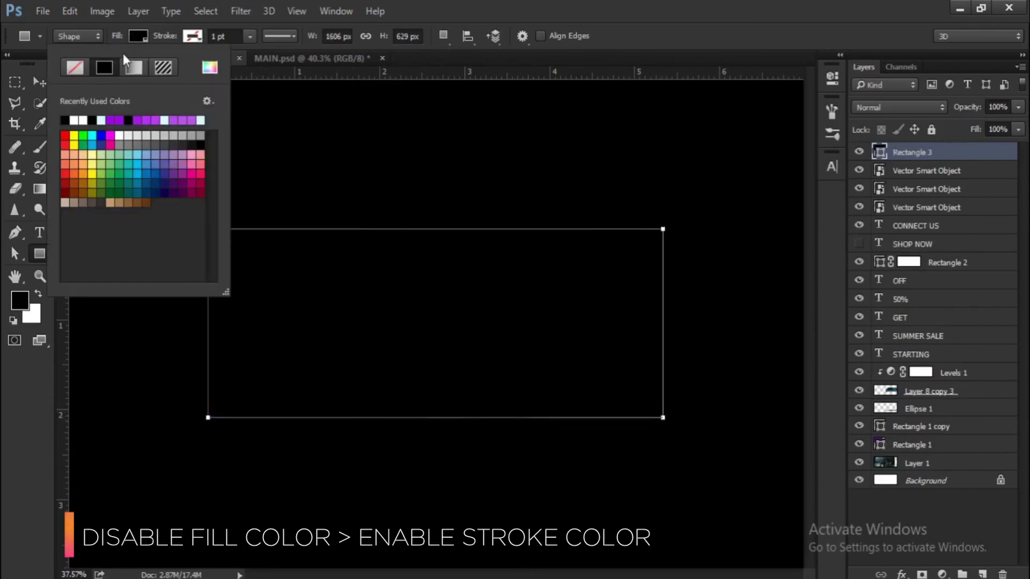
pyautogui.click(74, 73)
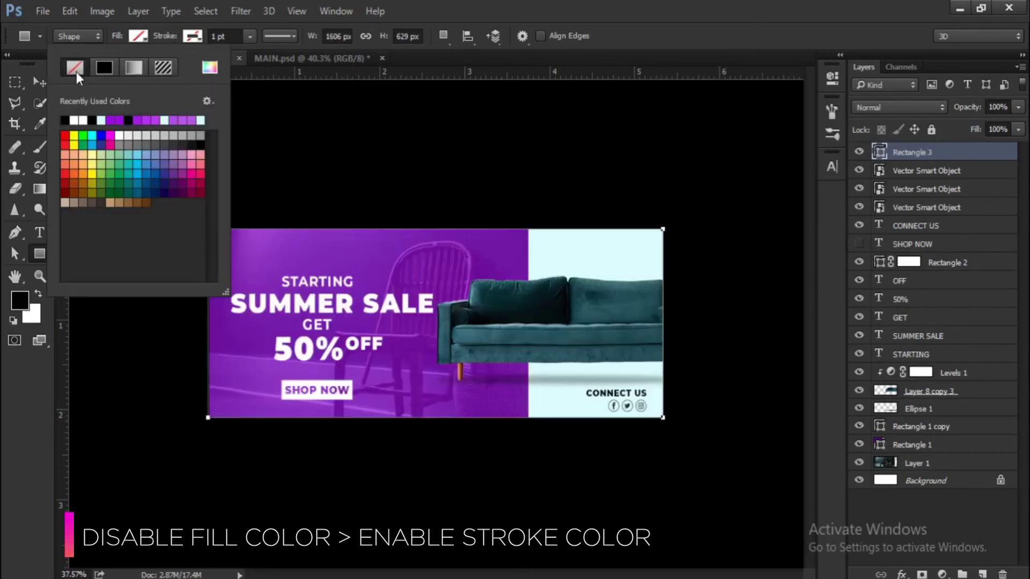
# Step: Give the banner-sized rectangle a white stroke about 4.87 pt wide
pyautogui.click(184, 41)
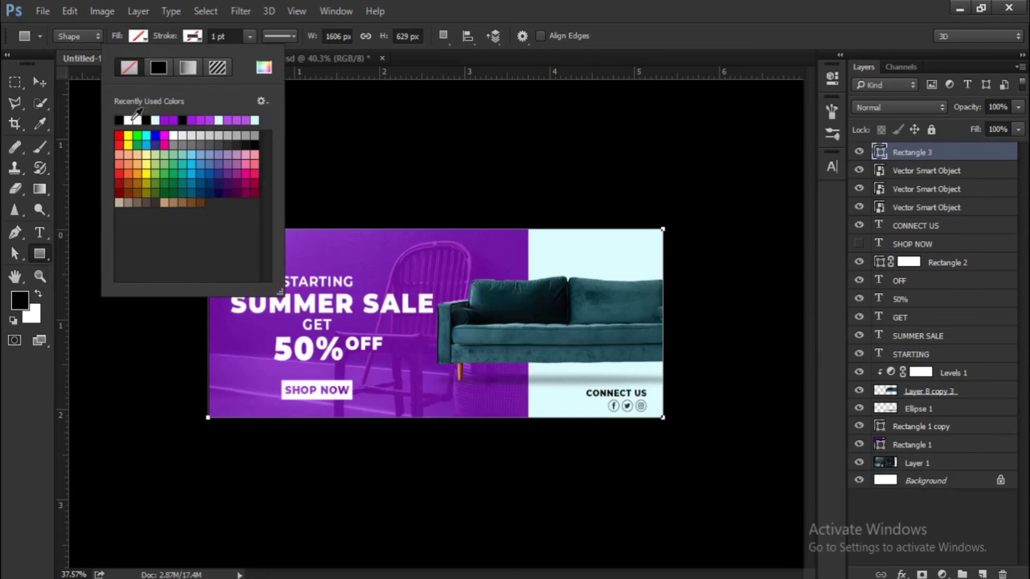
pyautogui.click(129, 119)
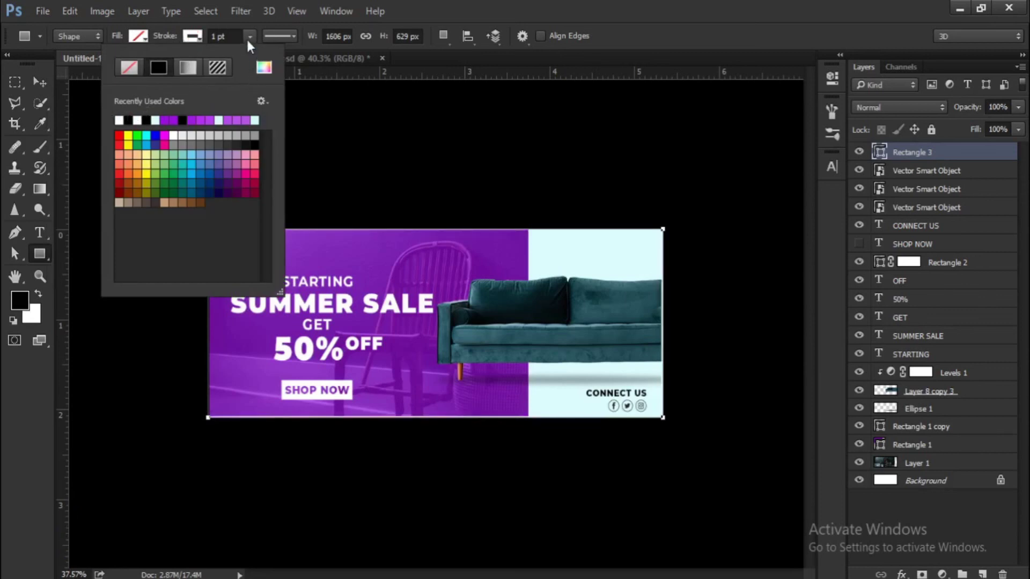
pyautogui.click(248, 37)
pyautogui.moveTo(249, 53); pyautogui.dragTo(256, 63)
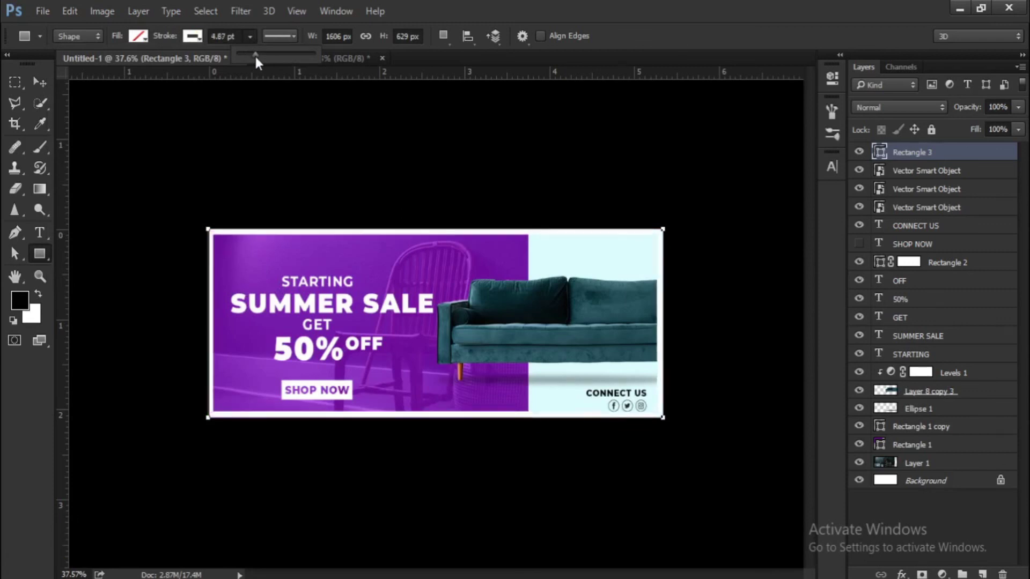
pyautogui.click(37, 82)
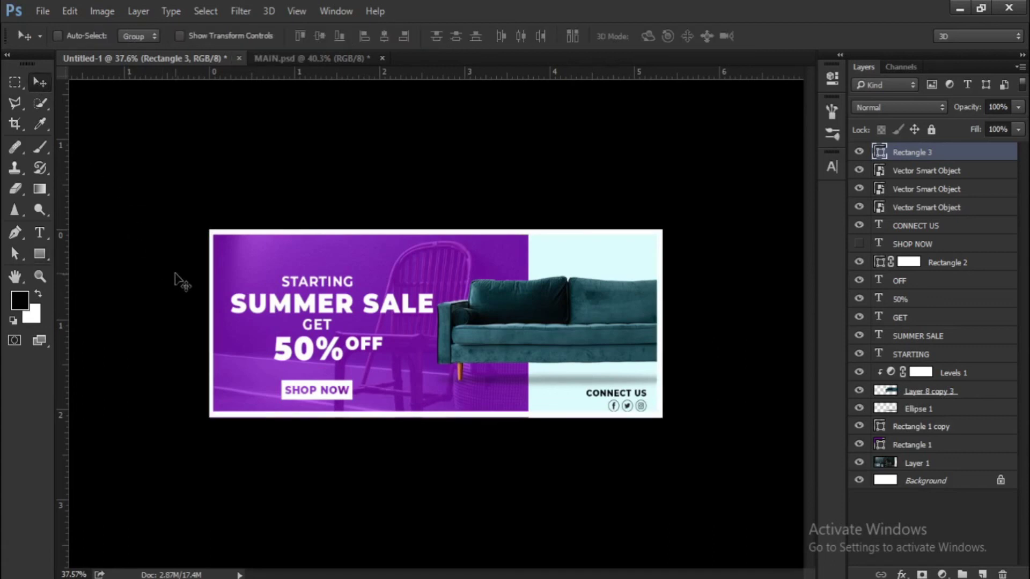
pyautogui.scroll(1, 238, 318)
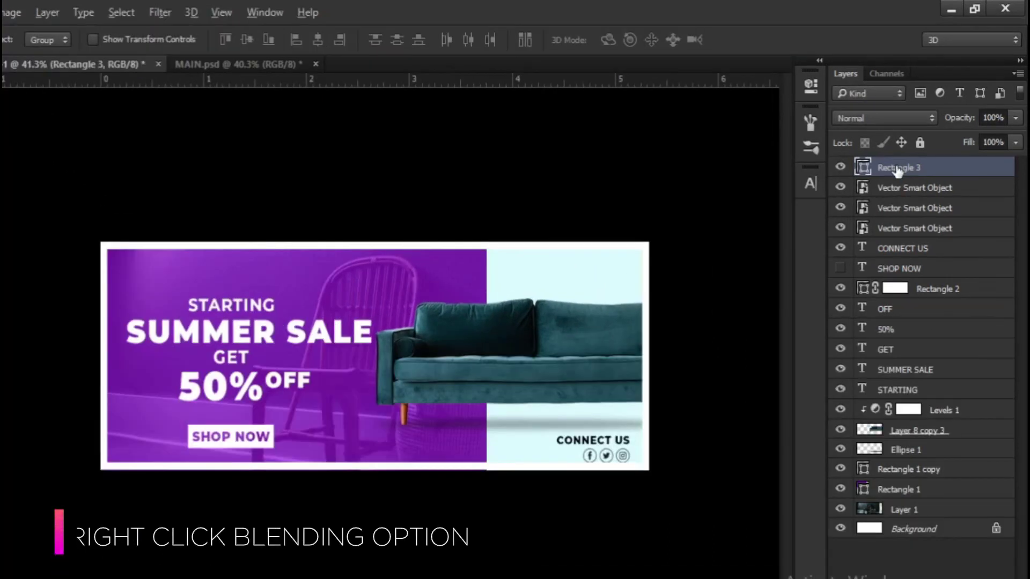
# Step: Add a drop shadow to the white frame with 54% opacity, 122° angle, 10 px distance and a size of about 11 px
pyautogui.rightClick(910, 152)
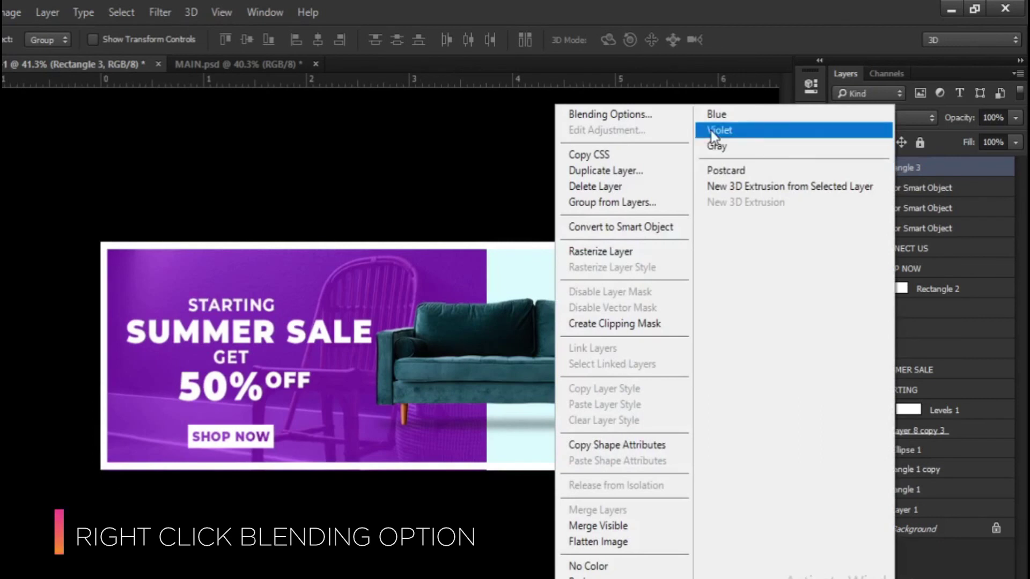
pyautogui.click(645, 111)
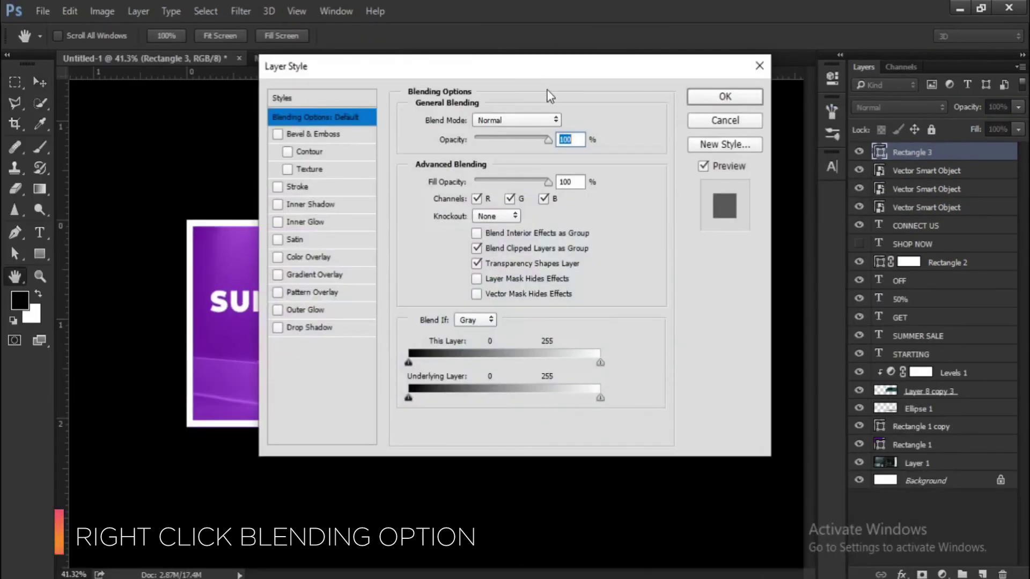
pyautogui.moveTo(532, 69); pyautogui.dragTo(727, 101)
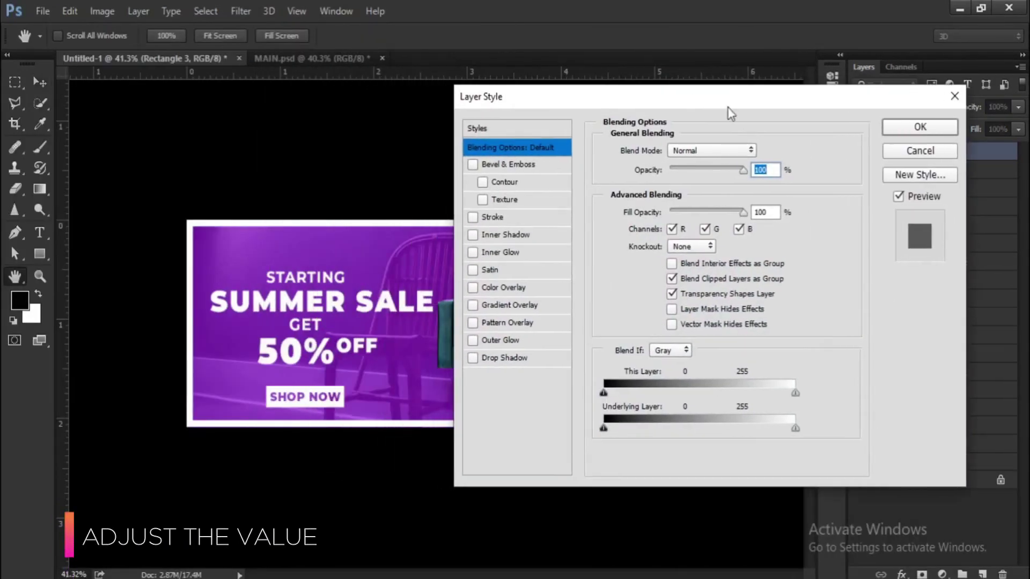
pyautogui.click(488, 359)
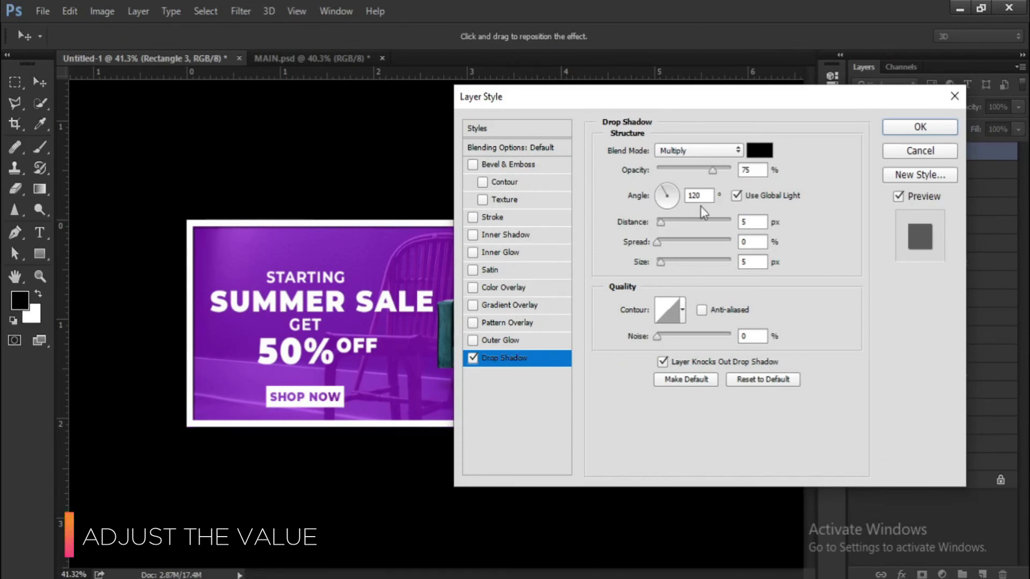
pyautogui.moveTo(661, 222); pyautogui.dragTo(668, 218)
pyautogui.moveTo(708, 174); pyautogui.dragTo(697, 171)
pyautogui.click(664, 194)
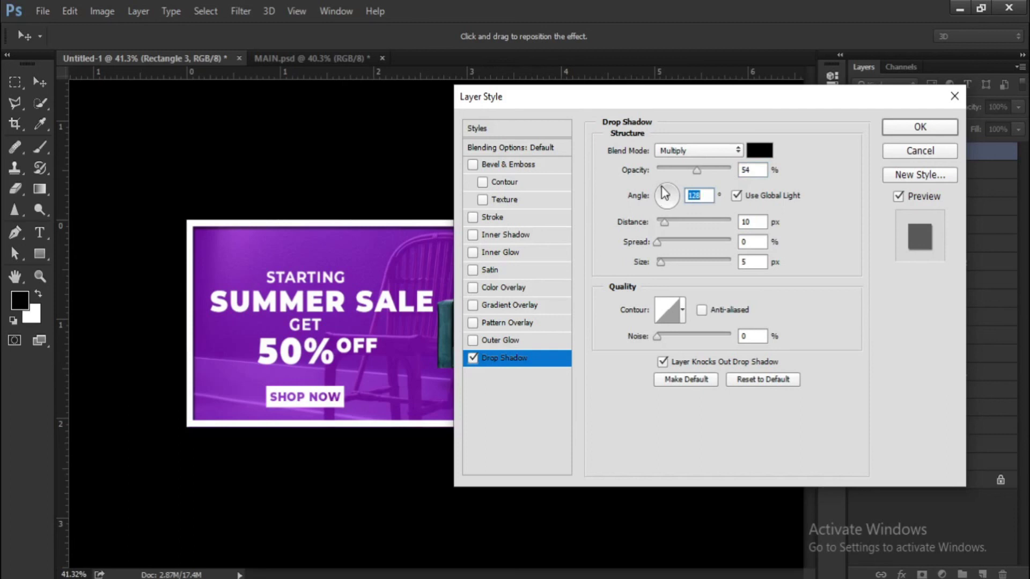
pyautogui.moveTo(661, 262); pyautogui.dragTo(666, 262)
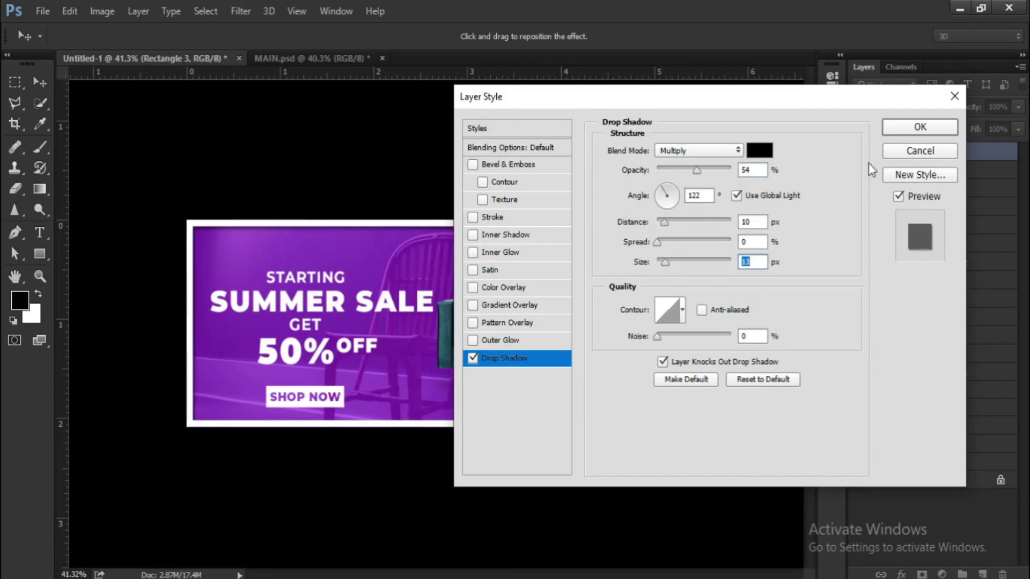
pyautogui.click(901, 129)
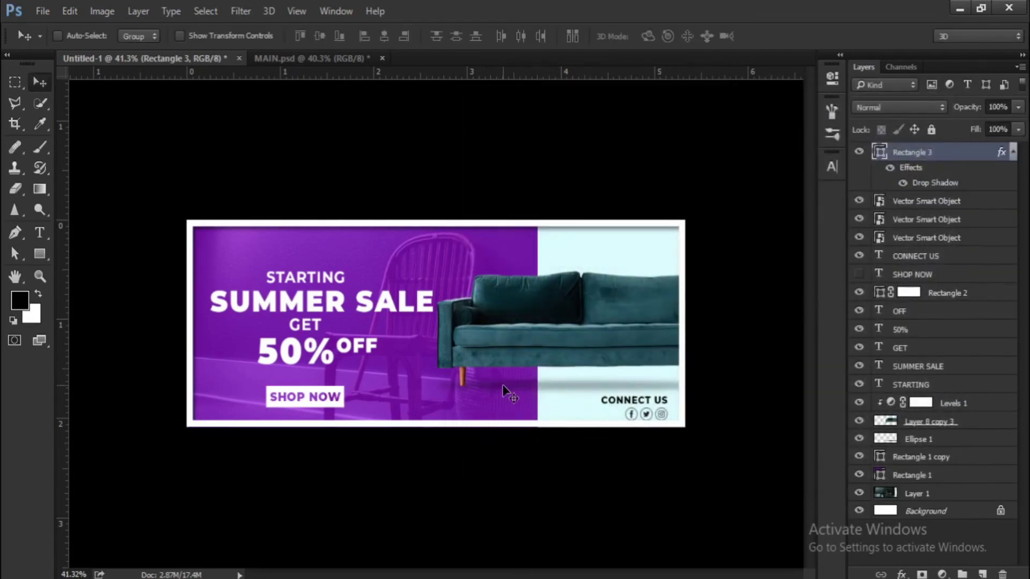
pyautogui.scroll(-1, 507, 395)
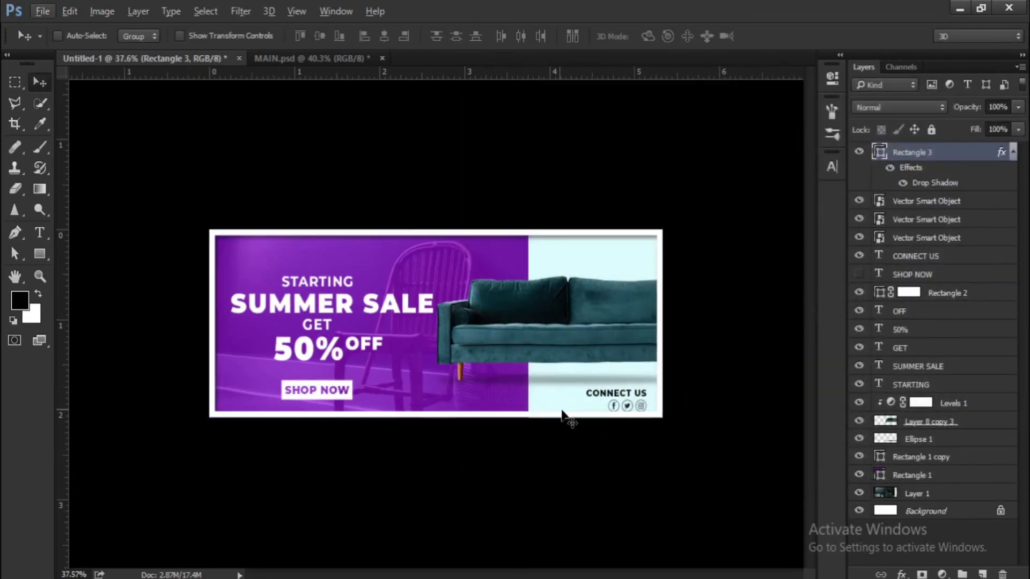